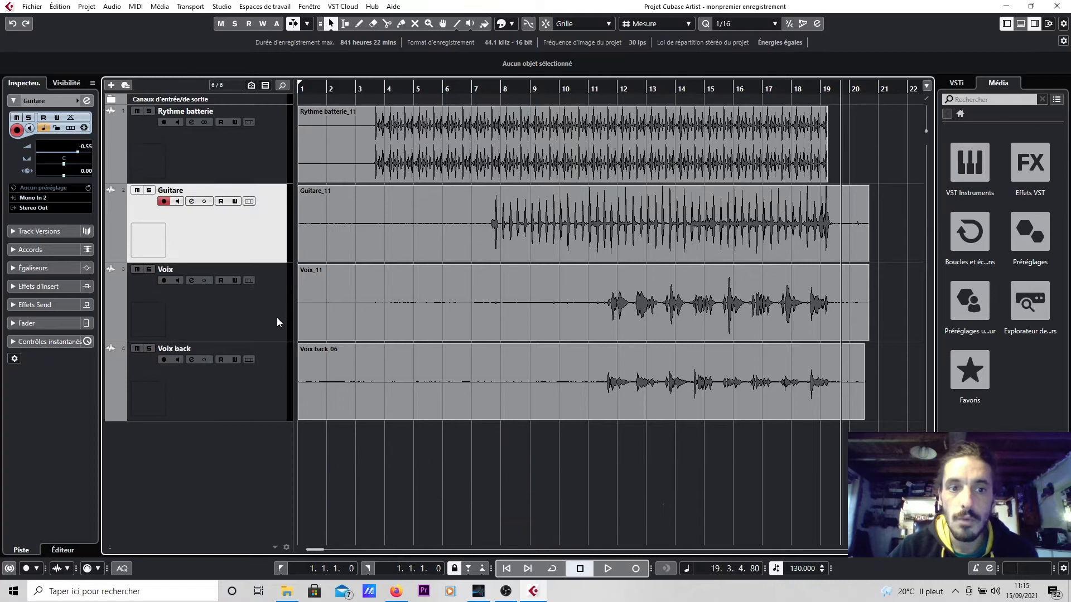
Step: Select the Voix back track, then try selecting and deselecting the Rythme batterie and Guitare events with the selection tool
{"action": "left_click", "coordinate": [272, 407]}
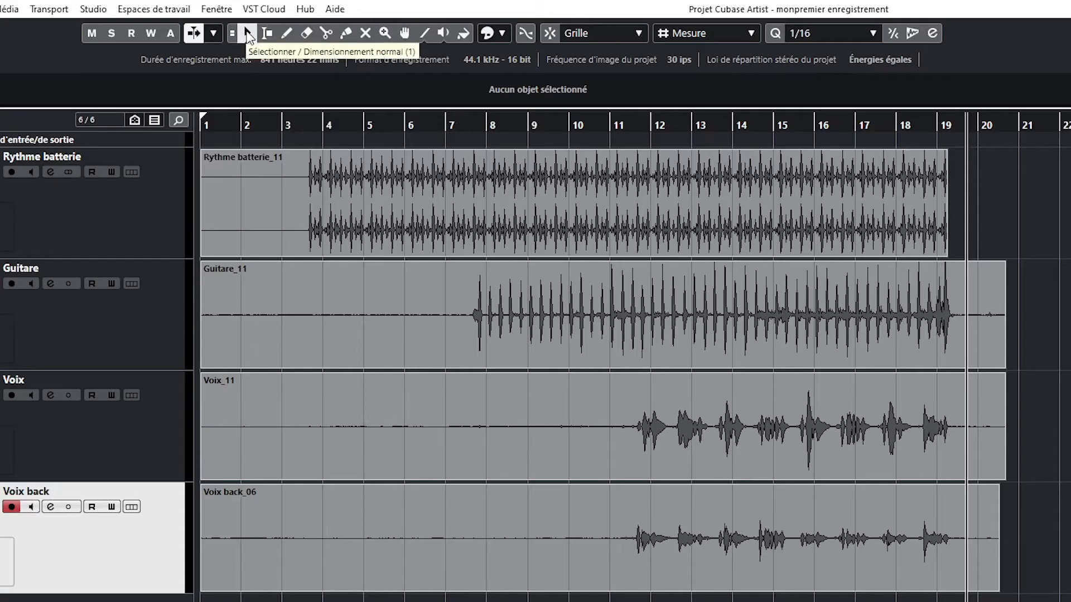
{"action": "left_click", "coordinate": [248, 34]}
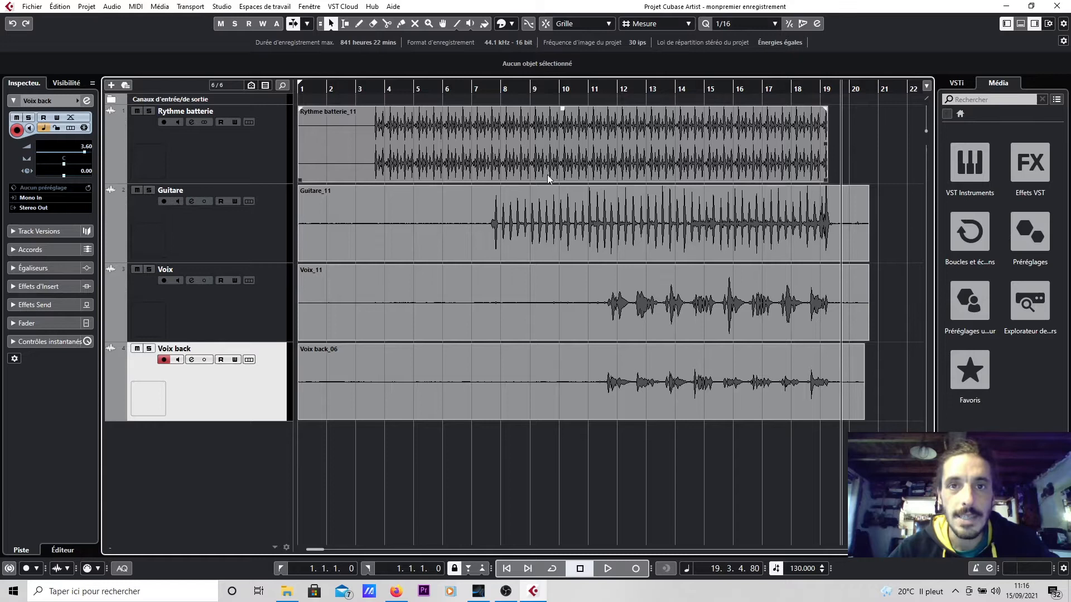
{"action": "left_click", "coordinate": [507, 155]}
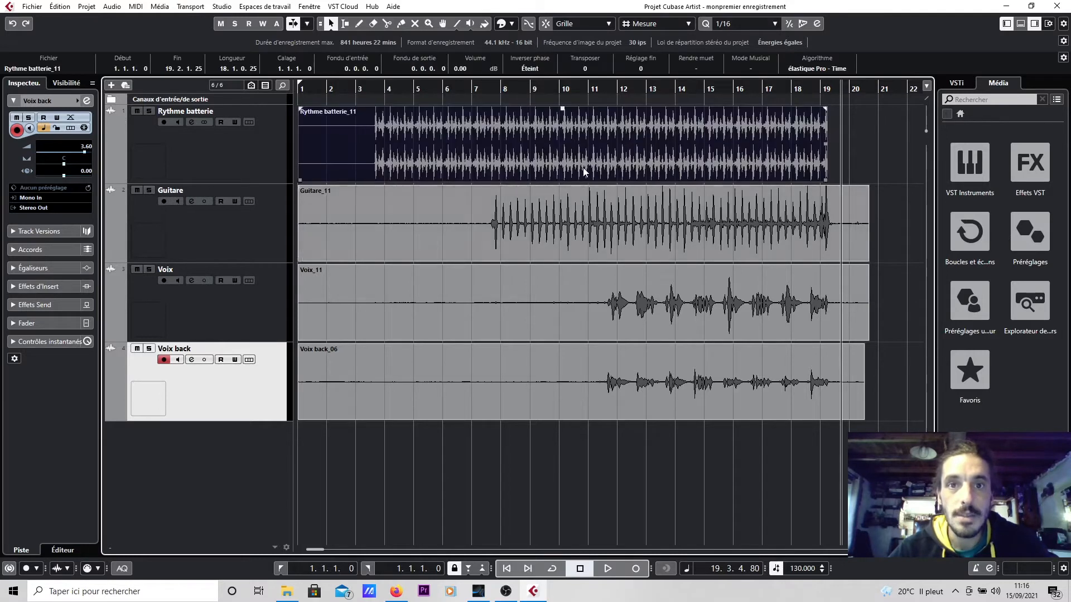
{"action": "left_click", "coordinate": [529, 236]}
{"action": "left_click", "coordinate": [884, 138]}
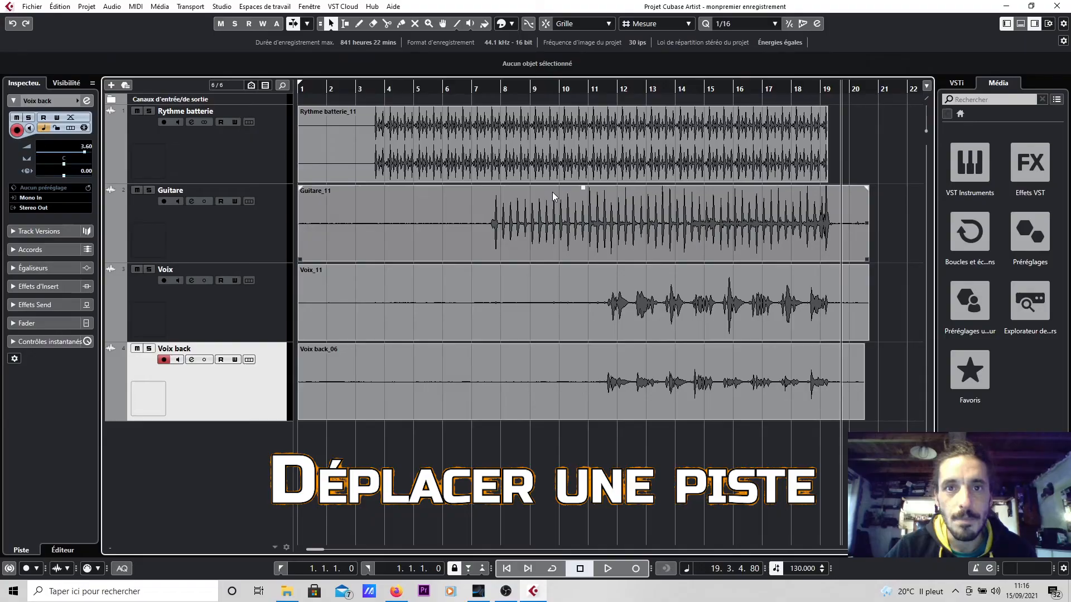
Step: Move the Rythme batterie event to about bar 4.4 and the Guitare and Voix events to about bar 3
{"action": "left_click", "coordinate": [545, 153]}
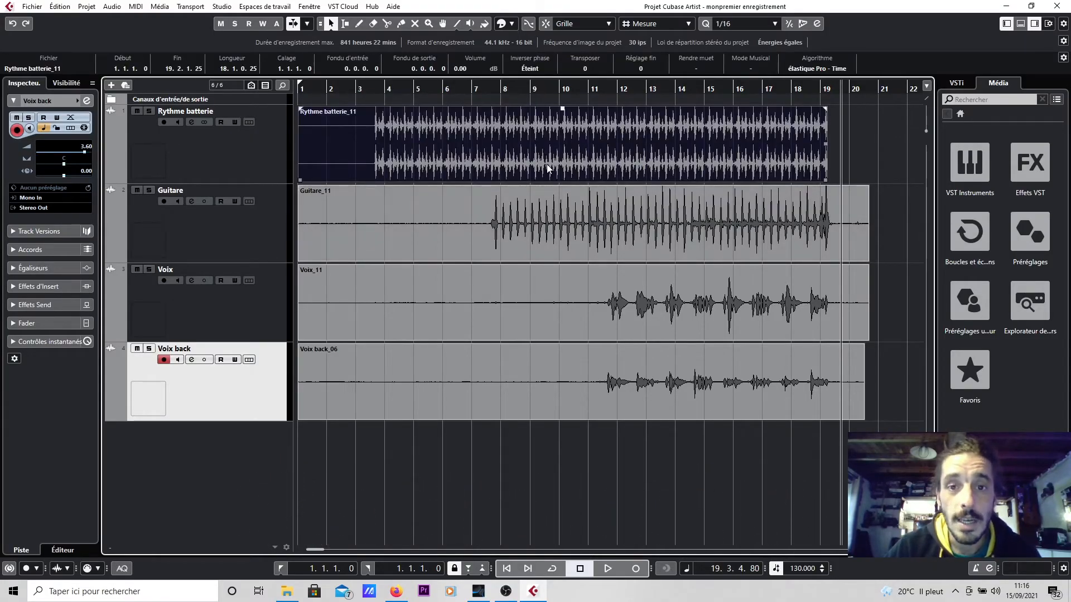
{"action": "left_click_drag", "start_coordinate": [547, 168], "coordinate": [591, 170]}
{"action": "left_click", "coordinate": [895, 236]}
{"action": "left_click_drag", "start_coordinate": [891, 158], "coordinate": [507, 317]}
{"action": "left_click_drag", "start_coordinate": [518, 133], "coordinate": [558, 132]}
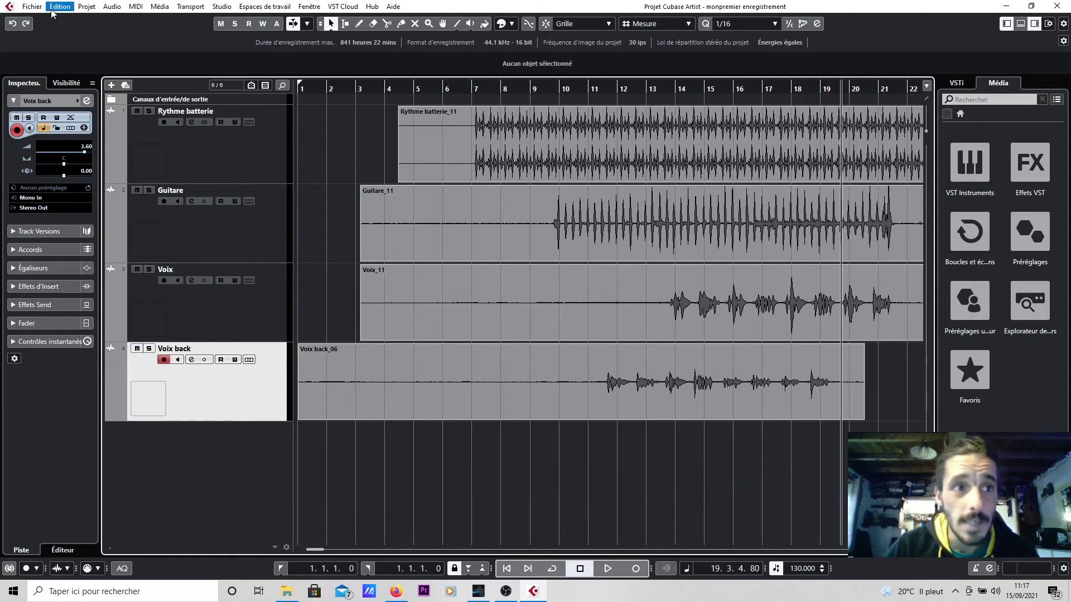
Step: Undo the moves of the Rythme batterie, Guitare and Voix events
{"action": "left_click", "coordinate": [58, 7]}
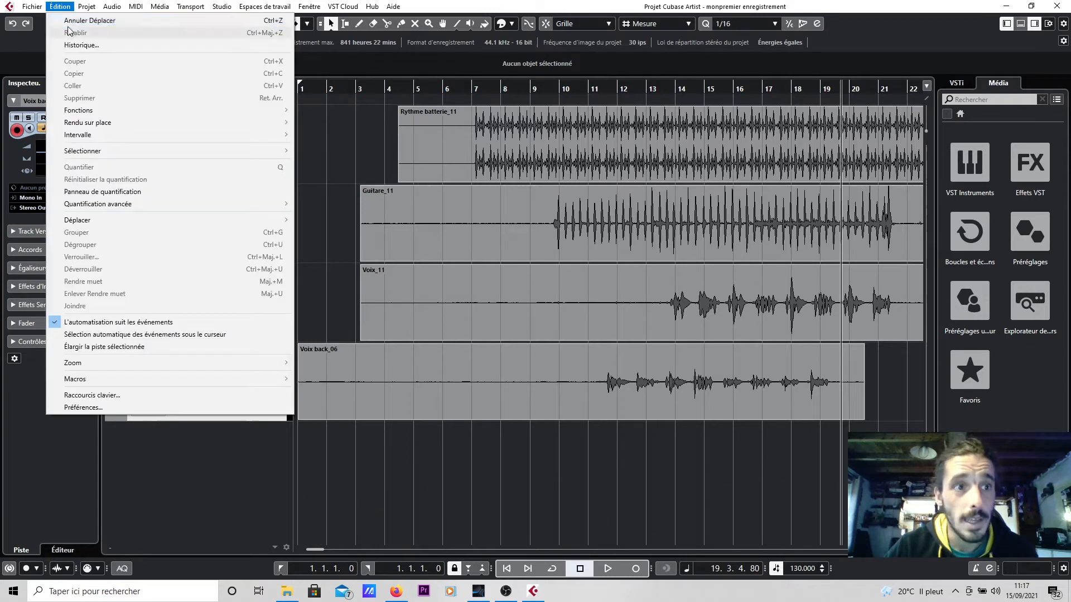
{"action": "left_click", "coordinate": [72, 22]}
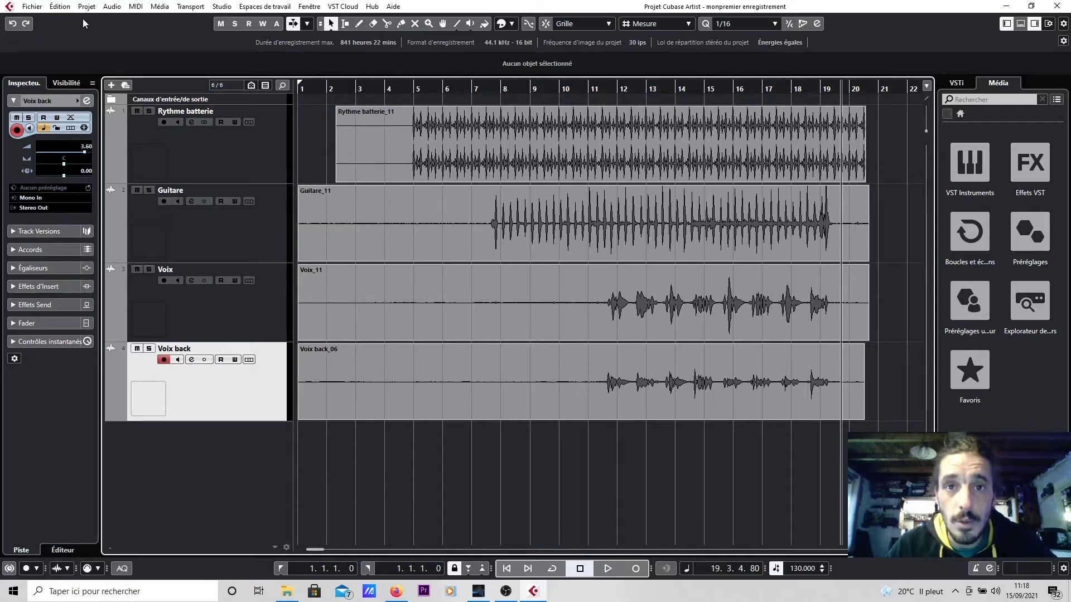
{"action": "left_click", "coordinate": [59, 6]}
{"action": "left_click", "coordinate": [72, 23]}
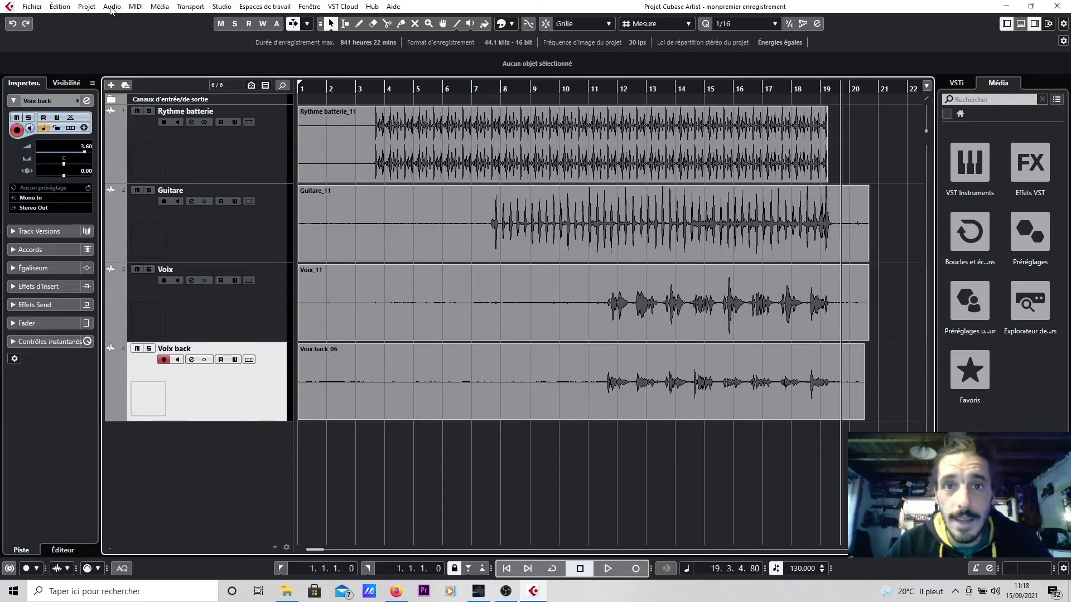
Step: Redo two of the undone event moves
{"action": "left_click", "coordinate": [59, 6]}
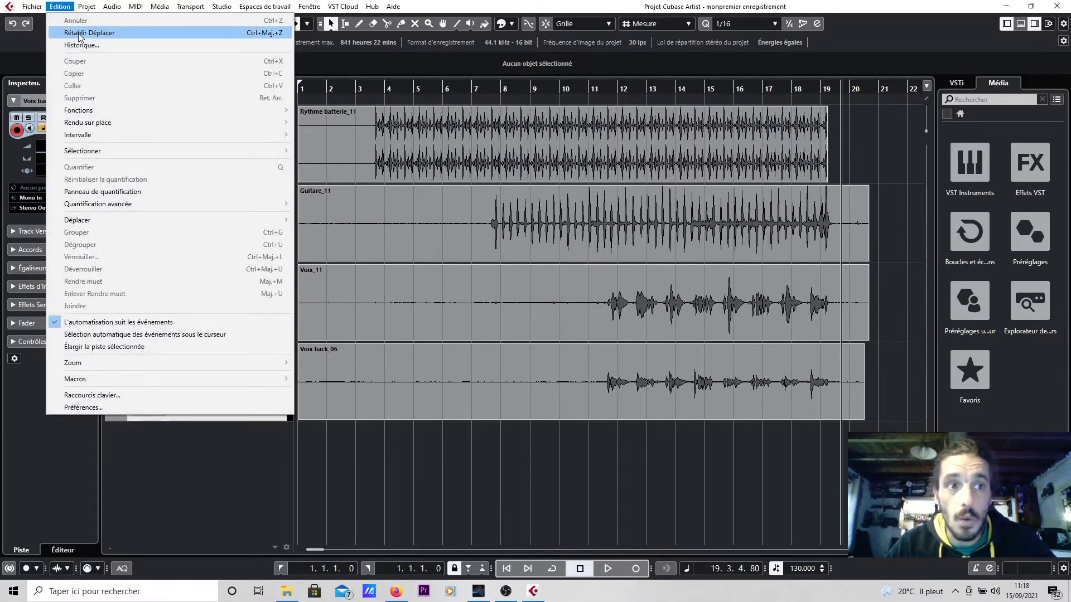
{"action": "left_click", "coordinate": [80, 34]}
{"action": "left_click", "coordinate": [59, 7]}
{"action": "left_click", "coordinate": [76, 33]}
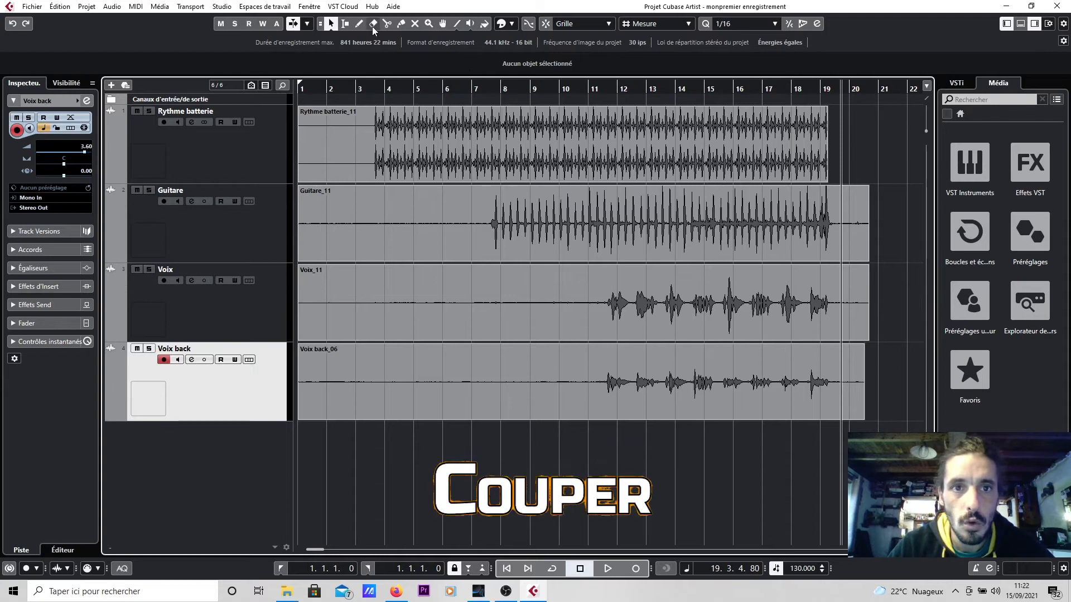
Step: Split each of the four events just before its first sound: about bars 3.5, 7.5, and 11.2 for both voices
{"action": "left_click", "coordinate": [386, 24]}
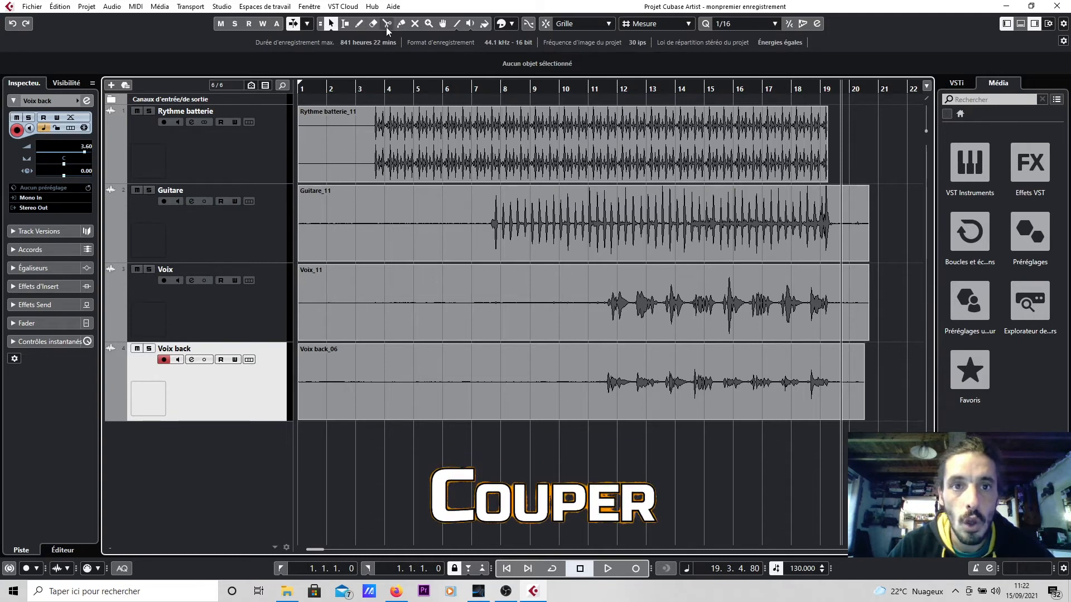
{"action": "left_click", "coordinate": [372, 140]}
{"action": "left_click", "coordinate": [486, 237]}
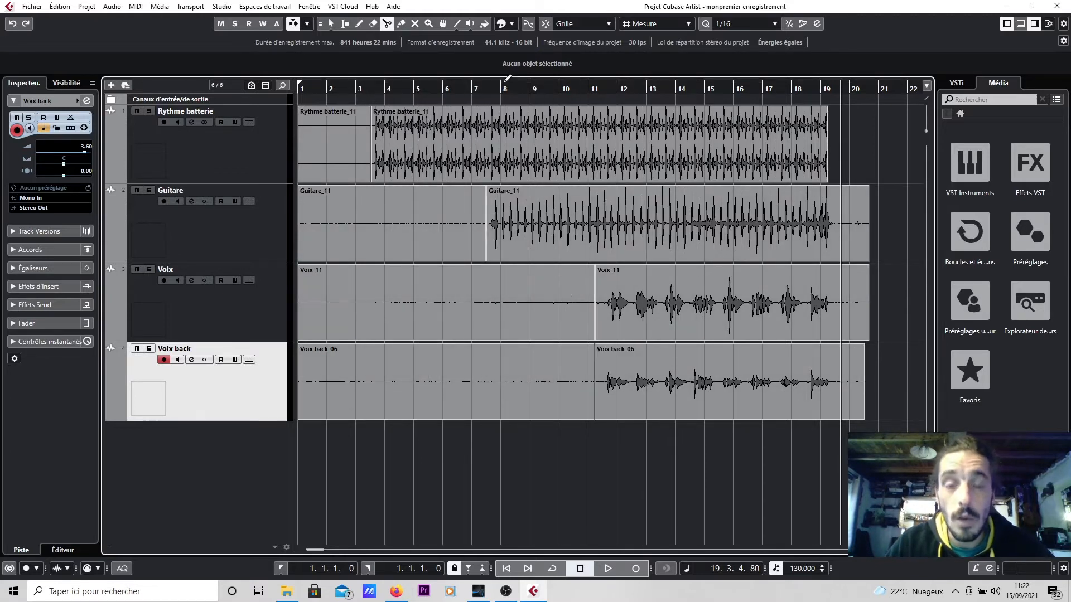
Step: Select the silent opening piece of the Rythme batterie track and the piece after the cut to check they are separate
{"action": "key", "text": "1"}
{"action": "left_click", "coordinate": [360, 159]}
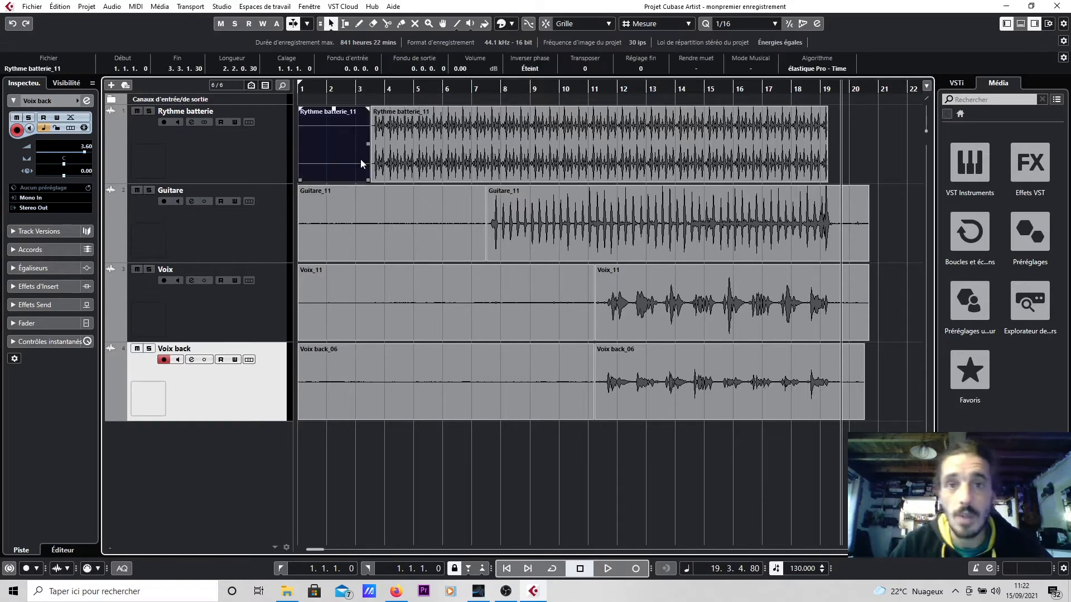
{"action": "left_click", "coordinate": [392, 158], "text": "shift"}
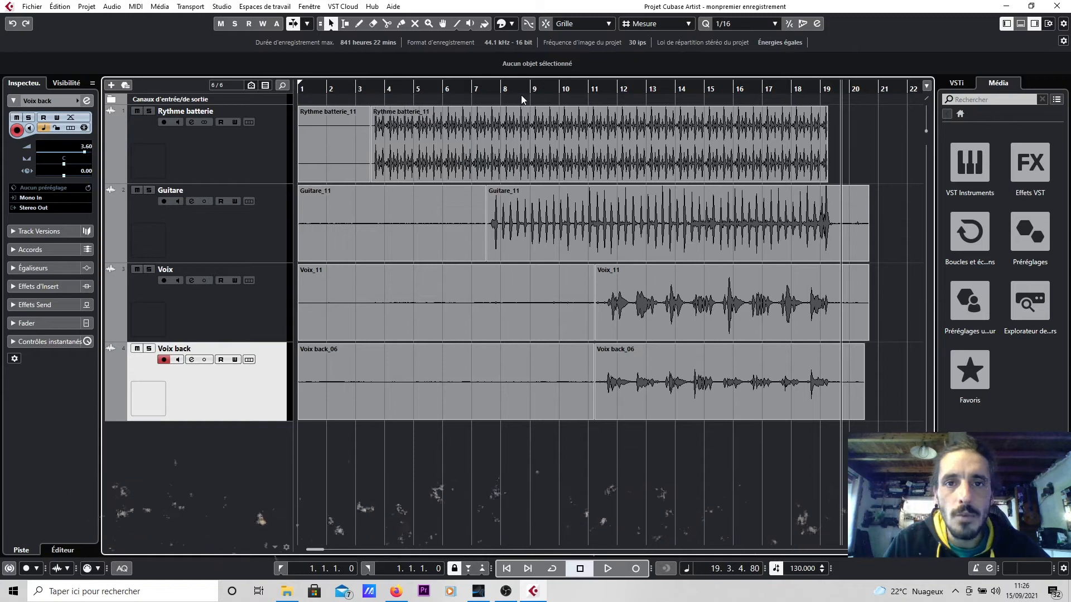
Step: Mute the silent opening pieces of the Rythme batterie, Guitare, Voix and Voix back tracks
{"action": "left_click", "coordinate": [415, 24]}
{"action": "left_click", "coordinate": [348, 148]}
{"action": "left_click", "coordinate": [379, 235]}
{"action": "left_click", "coordinate": [397, 279]}
{"action": "left_click", "coordinate": [438, 366]}
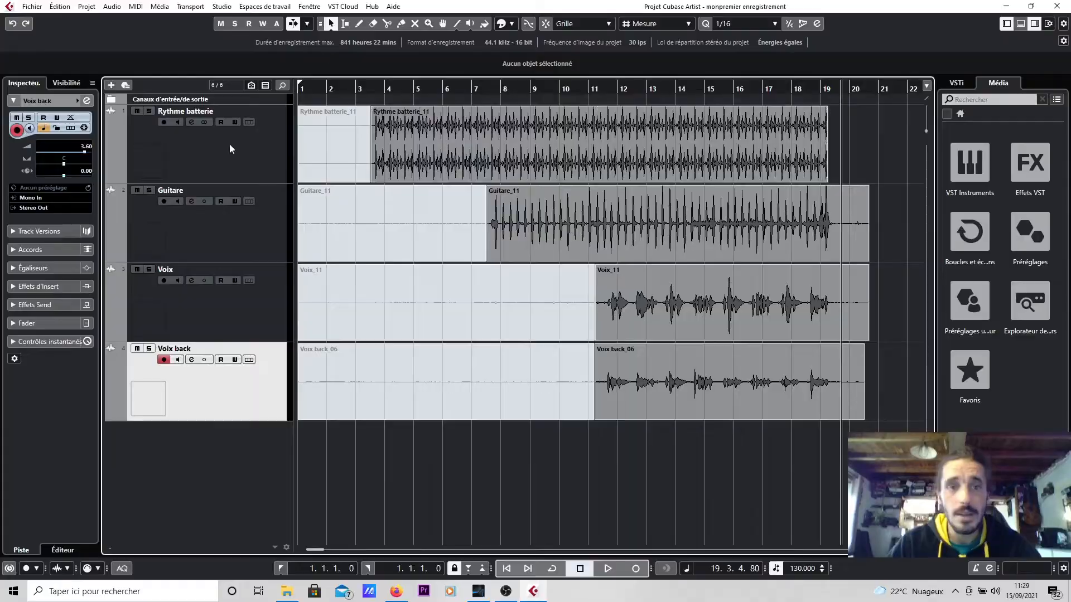
Step: Delete the silent opening pieces from all four tracks
{"action": "left_click", "coordinate": [358, 150]}
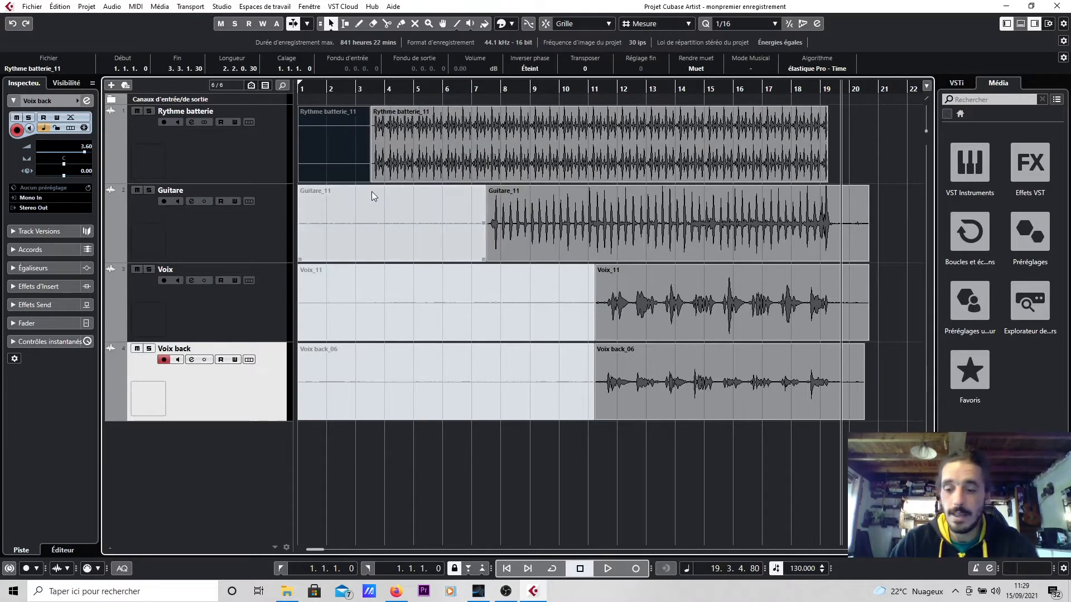
{"action": "key", "text": "Delete"}
{"action": "left_click", "coordinate": [415, 242]}
{"action": "key", "text": "Delete"}
{"action": "left_click", "coordinate": [415, 291]}
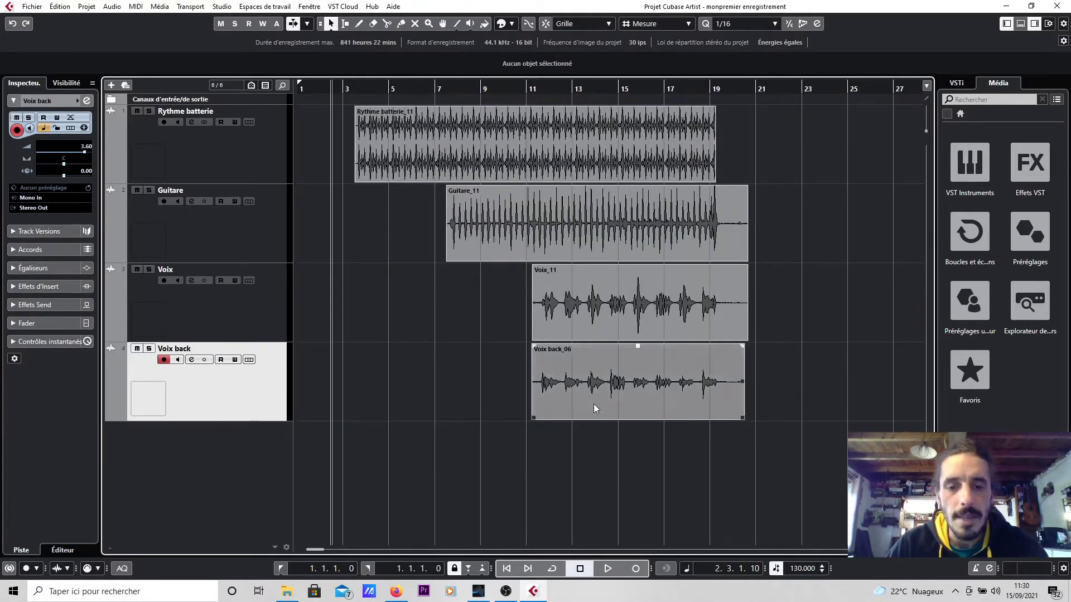
Step: Move the Voix back event to about bar 13 and then back to about bar 11.2 without snapping
{"action": "left_click_drag", "start_coordinate": [594, 403], "coordinate": [631, 417]}
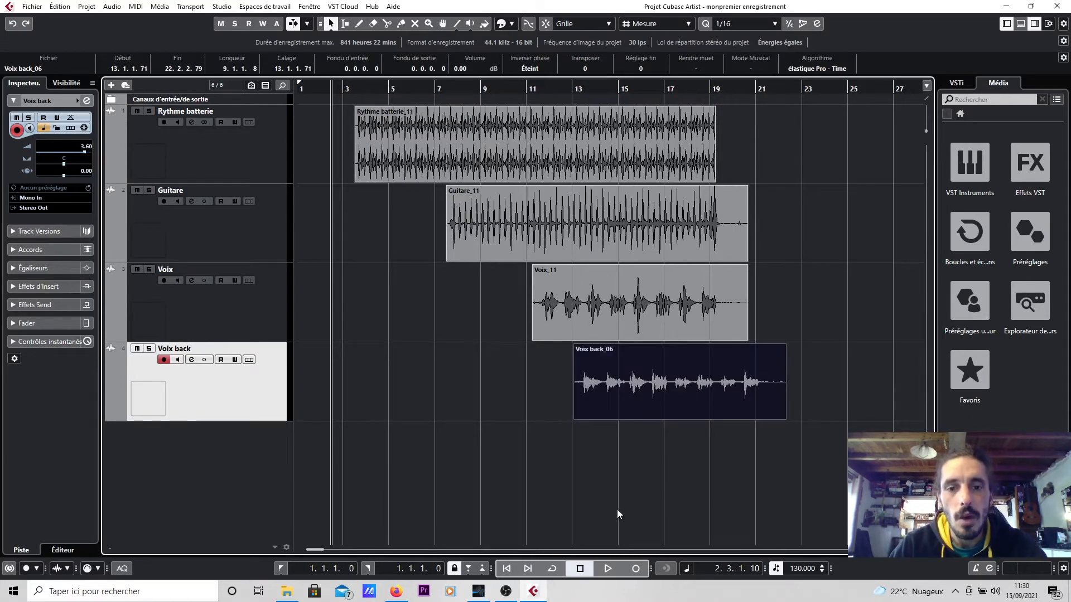
{"action": "left_click", "coordinate": [667, 504]}
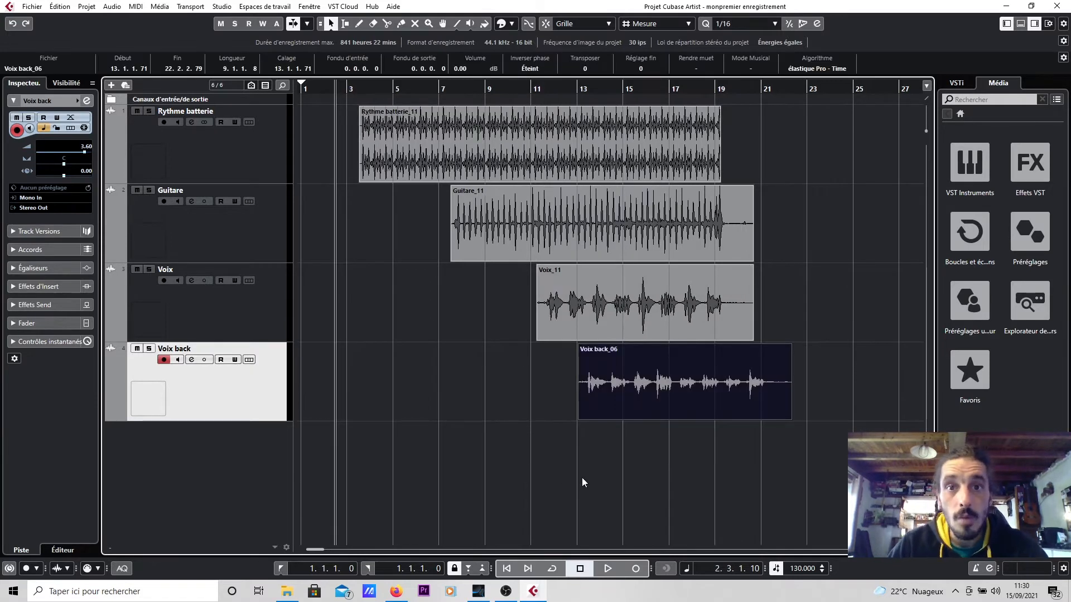
{"action": "left_click_drag", "start_coordinate": [622, 403], "coordinate": [584, 398]}
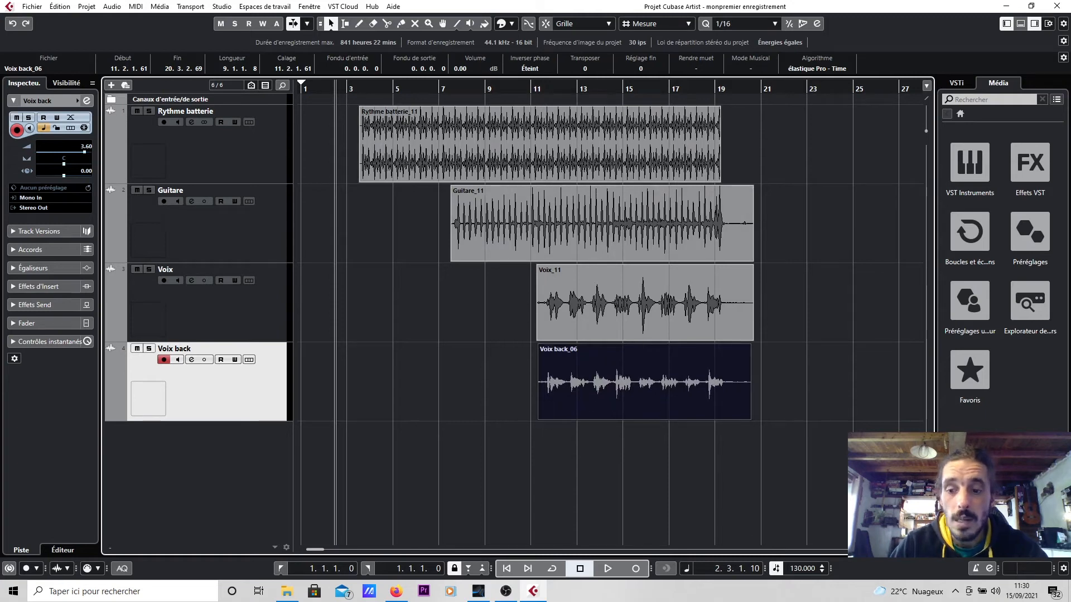
Step: Move the Voix back event to the start of bar 11 with grid snapping on
{"action": "left_click_drag", "start_coordinate": [522, 87], "coordinate": [534, 129]}
{"action": "left_click_drag", "start_coordinate": [597, 392], "coordinate": [582, 390]}
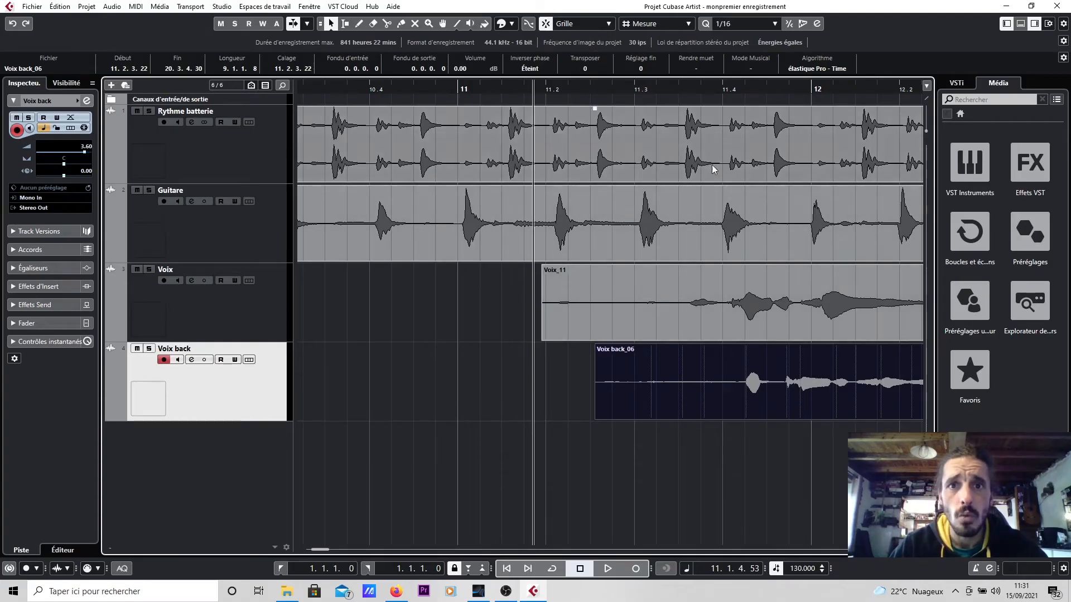
{"action": "left_click_drag", "start_coordinate": [655, 391], "coordinate": [550, 351]}
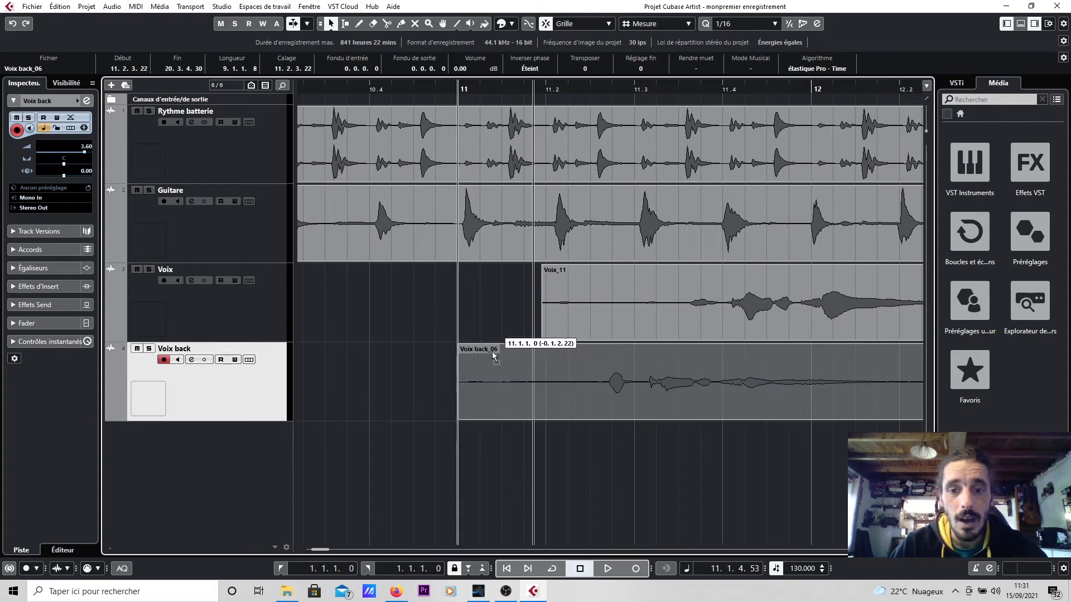
{"action": "left_click_drag", "start_coordinate": [673, 378], "coordinate": [589, 379]}
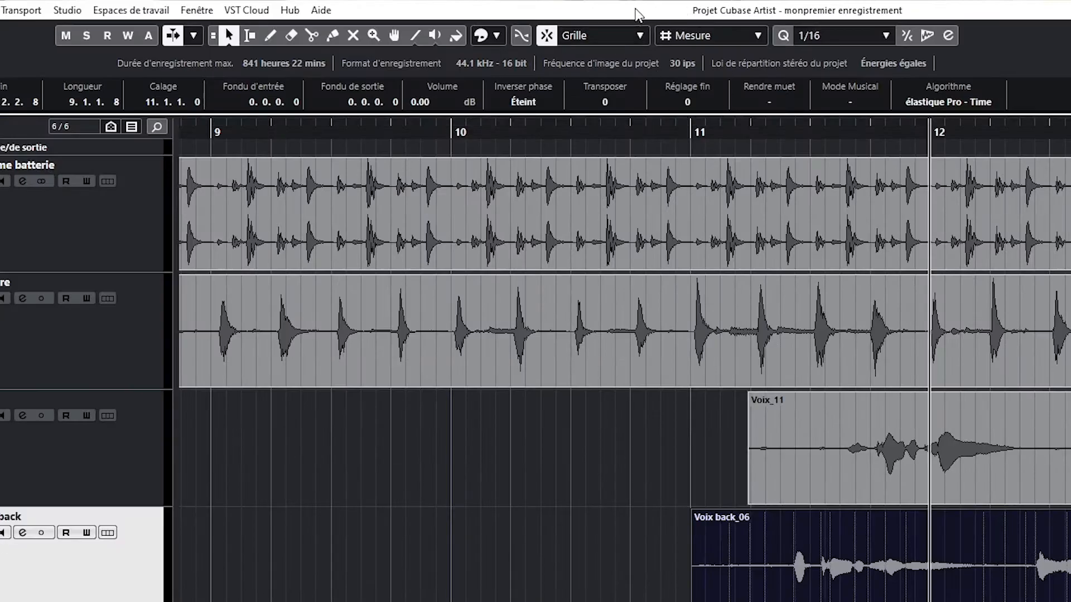
Step: Set the snap type to Événements and align the start of the Voix back event with the start of the Voix event
{"action": "left_click", "coordinate": [626, 36]}
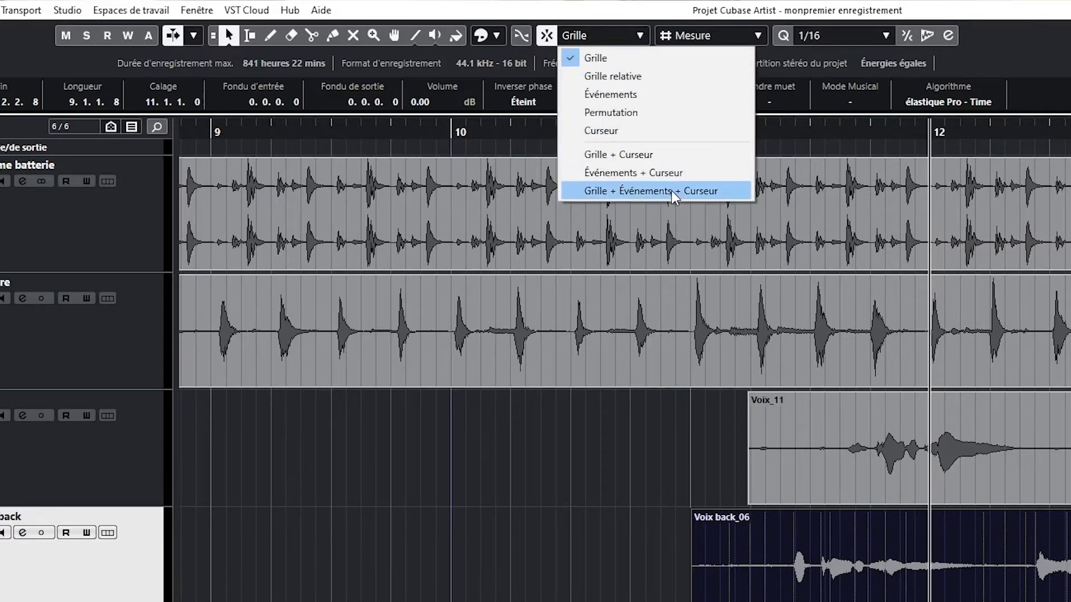
{"action": "left_click", "coordinate": [612, 95]}
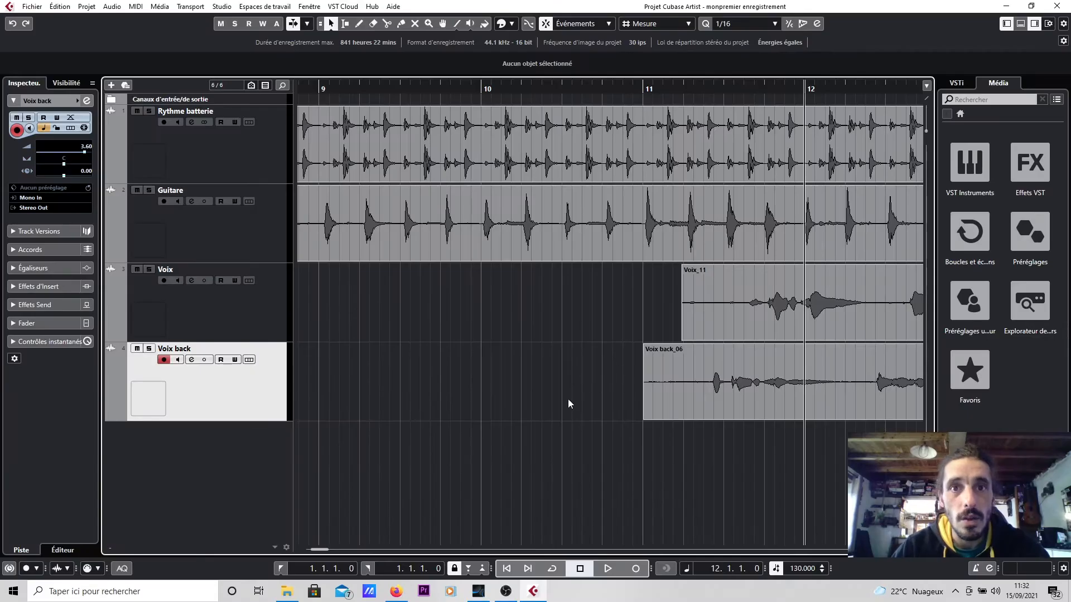
{"action": "left_click", "coordinate": [731, 390]}
{"action": "left_click_drag", "start_coordinate": [731, 391], "coordinate": [760, 391]}
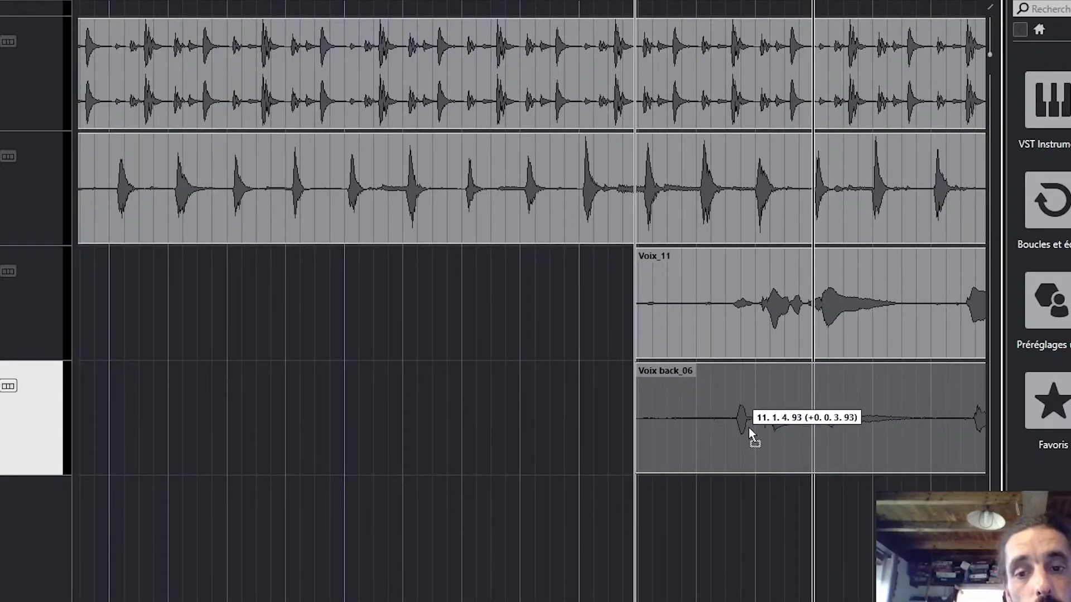
{"action": "left_click_drag", "start_coordinate": [750, 432], "coordinate": [782, 434]}
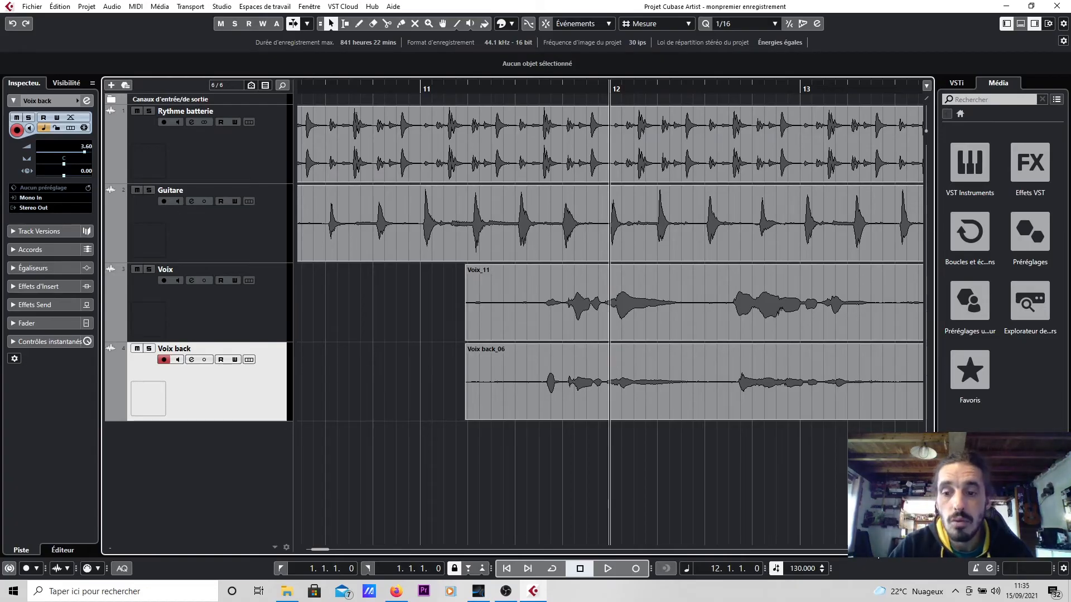
Step: Apply the Normaliser process to the Voix back event
{"action": "key", "text": "g"}
{"action": "key", "text": "g"}
{"action": "key", "text": "g"}
{"action": "key", "text": "g"}
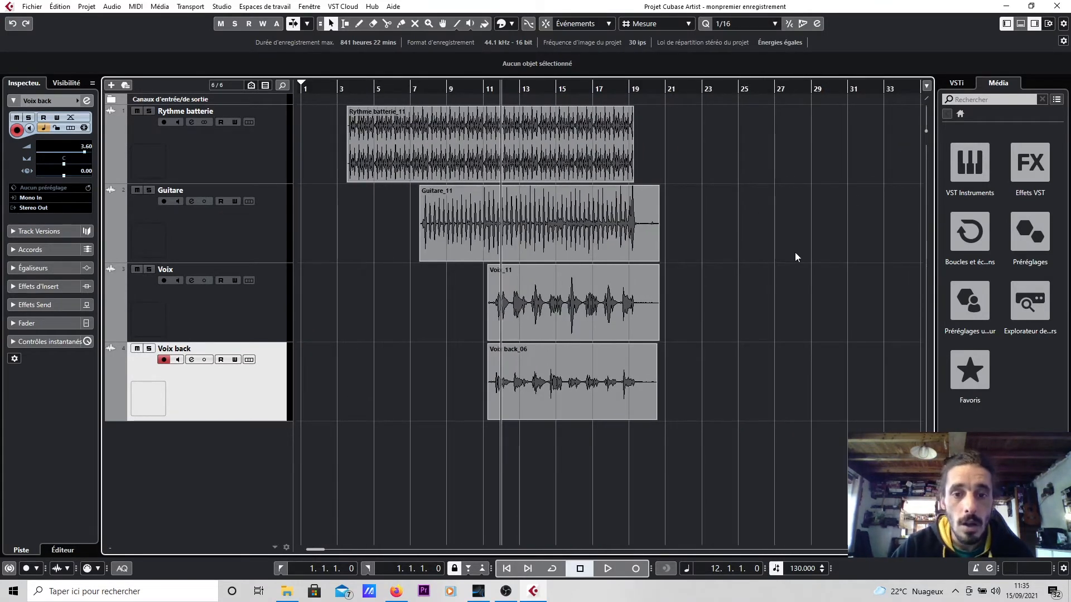
{"action": "left_click", "coordinate": [620, 321]}
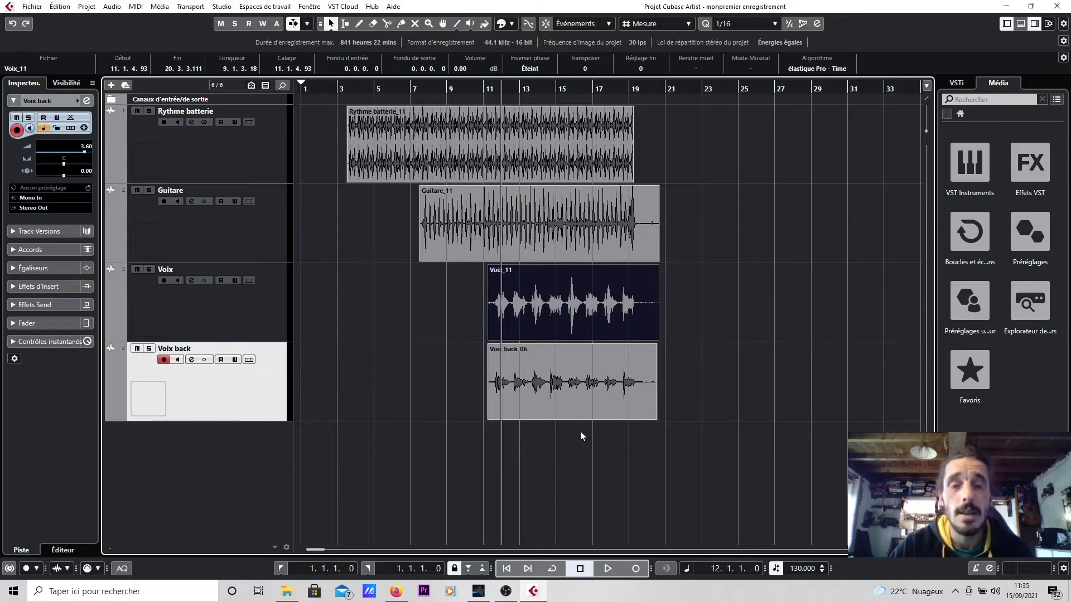
{"action": "left_click", "coordinate": [590, 378]}
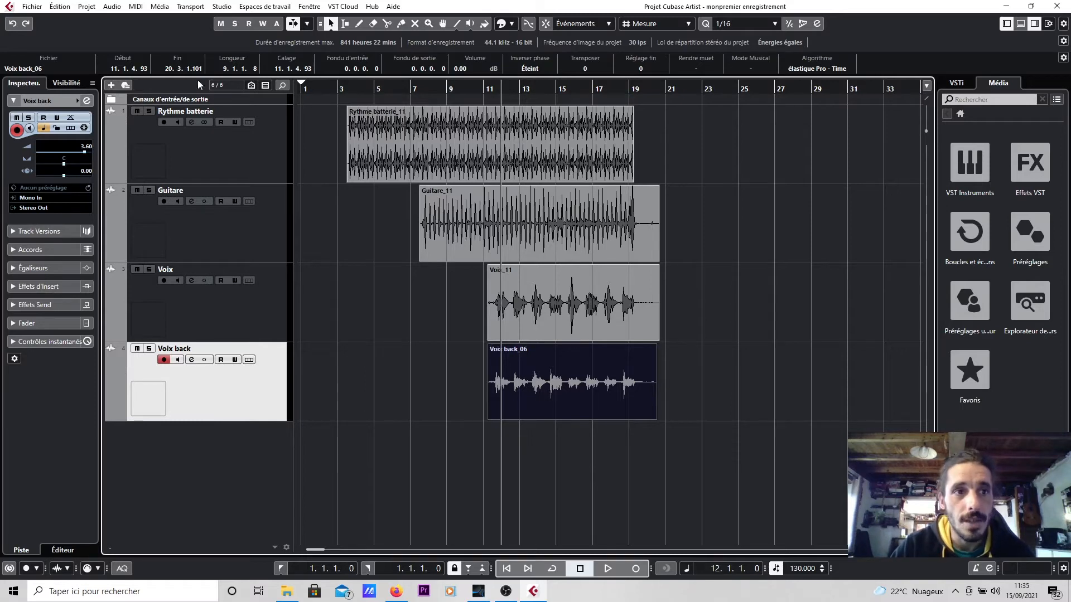
{"action": "left_click", "coordinate": [108, 7]}
{"action": "mouse_move", "coordinate": [148, 74]}
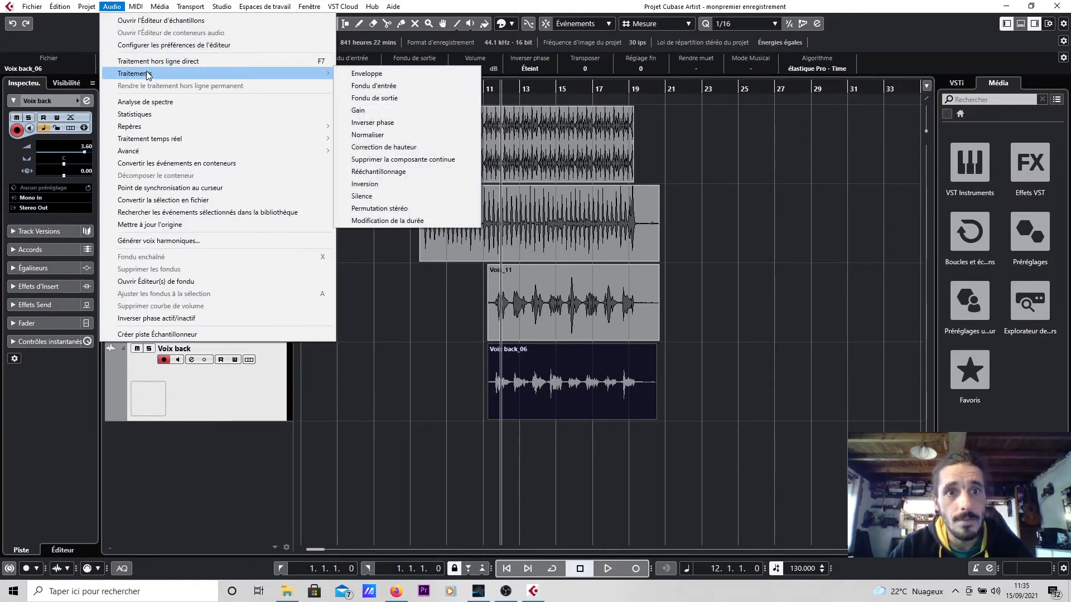
{"action": "left_click", "coordinate": [369, 136]}
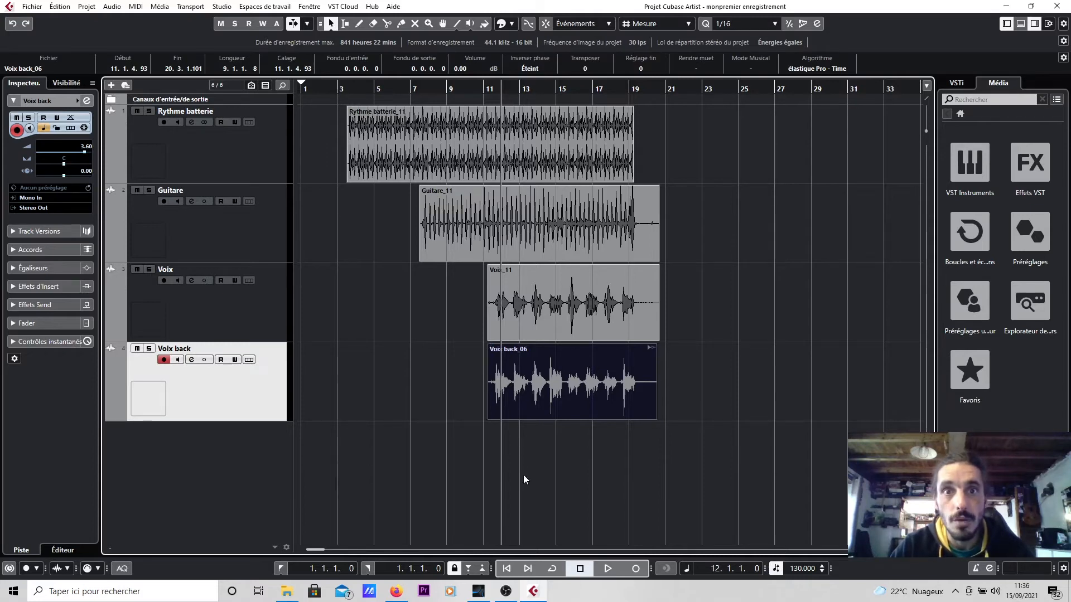
Step: Apply the Normaliser process to the Voix event
{"action": "left_click", "coordinate": [629, 305]}
{"action": "left_click", "coordinate": [111, 6]}
{"action": "mouse_move", "coordinate": [147, 78]}
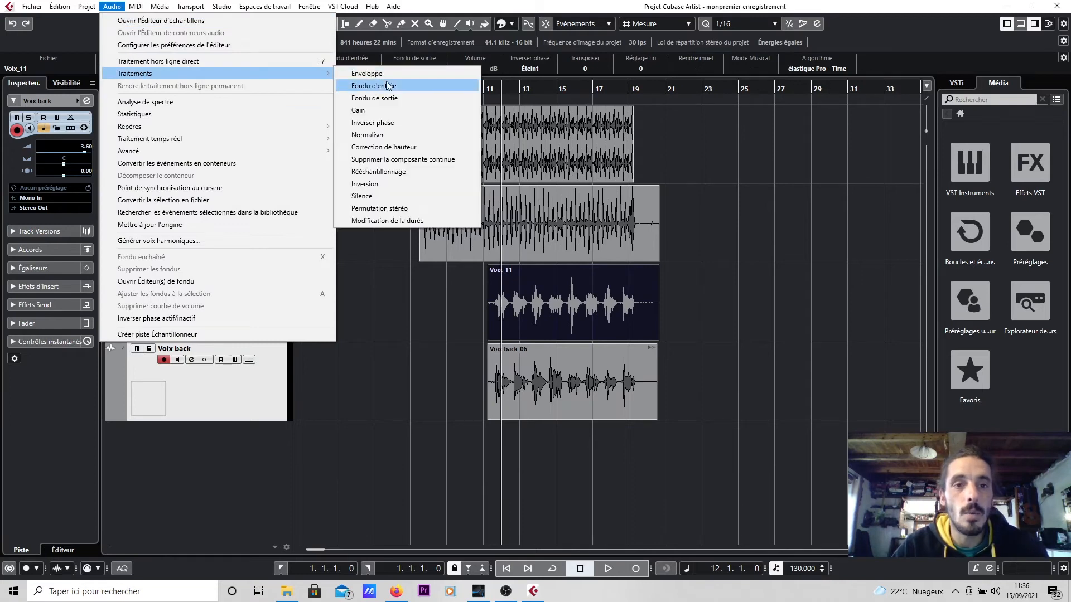
{"action": "left_click", "coordinate": [368, 134]}
{"action": "left_click_drag", "start_coordinate": [698, 101], "coordinate": [297, 167]}
{"action": "left_click", "coordinate": [451, 166]}
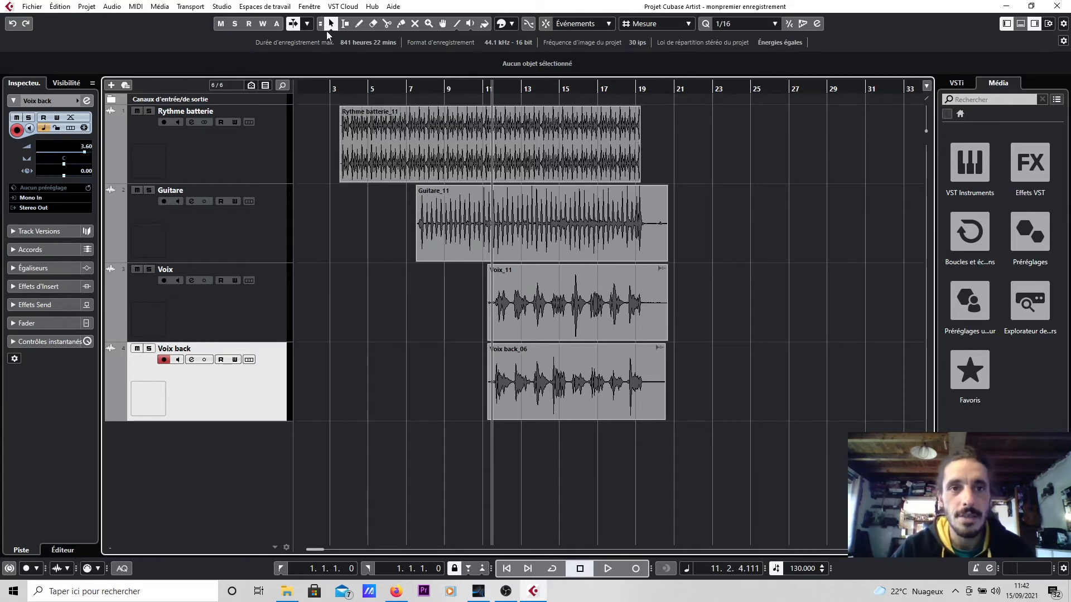
Step: Add a long fade-in to the Rythme batterie event, running from its start to just after bar 8
{"action": "left_click_drag", "start_coordinate": [344, 89], "coordinate": [369, 104]}
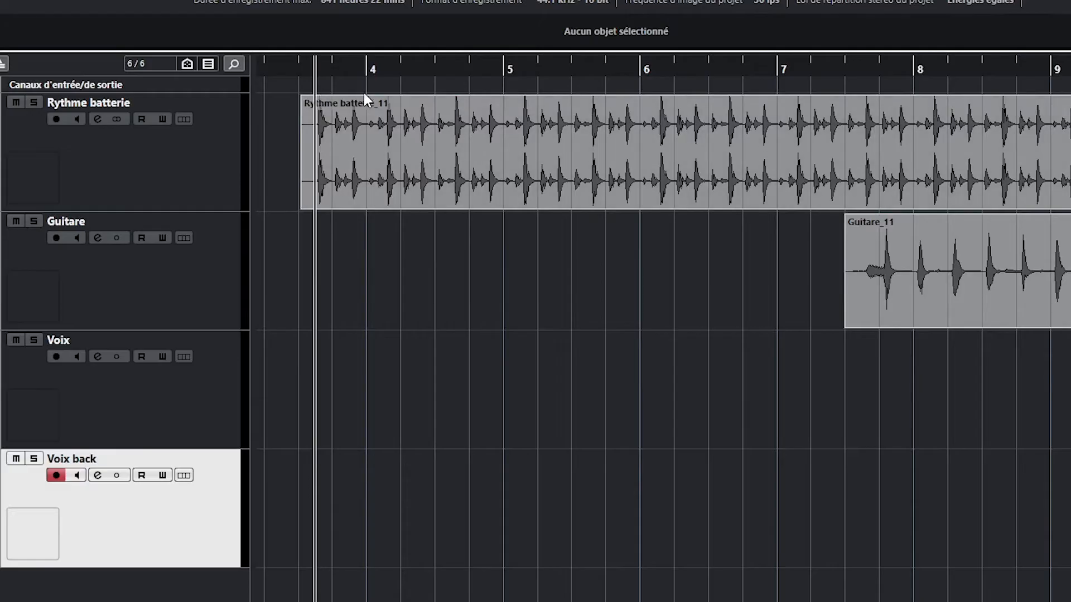
{"action": "left_click", "coordinate": [377, 169]}
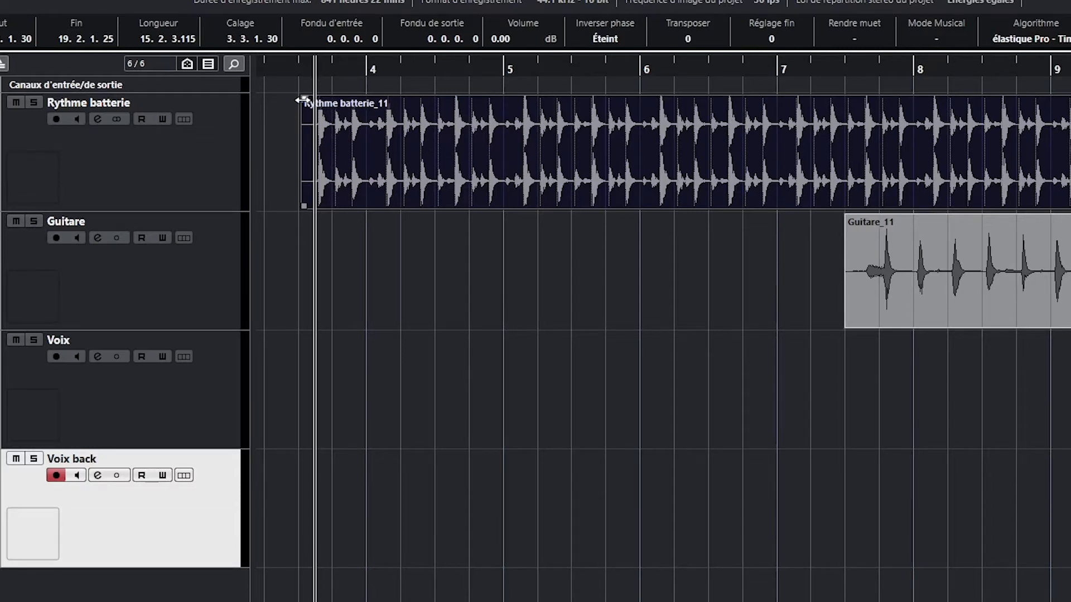
{"action": "left_click_drag", "start_coordinate": [301, 100], "coordinate": [933, 259]}
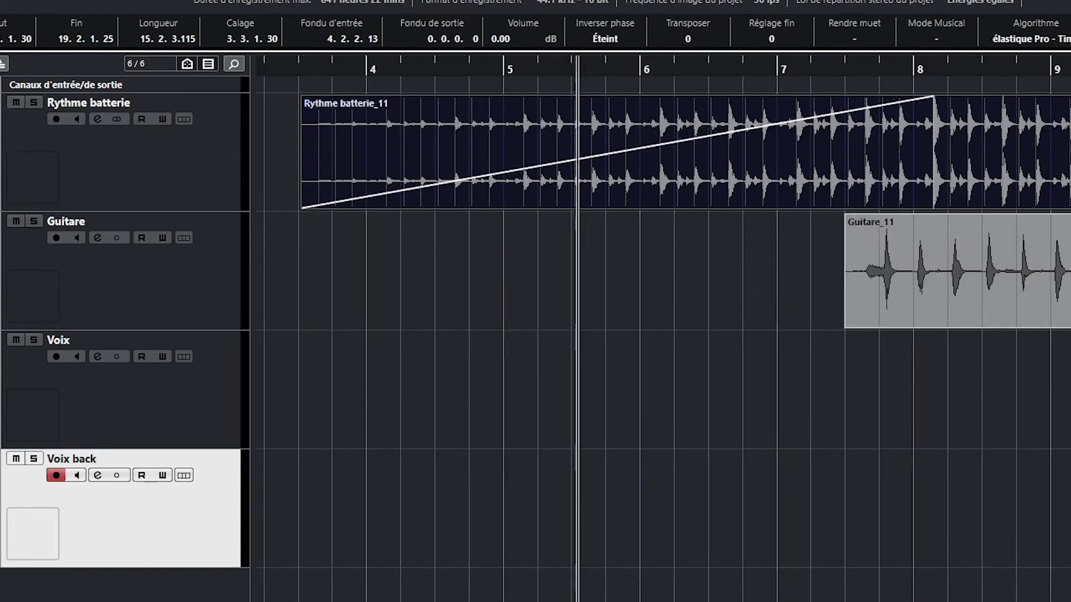
{"action": "key", "text": "g"}
{"action": "key", "text": "g"}
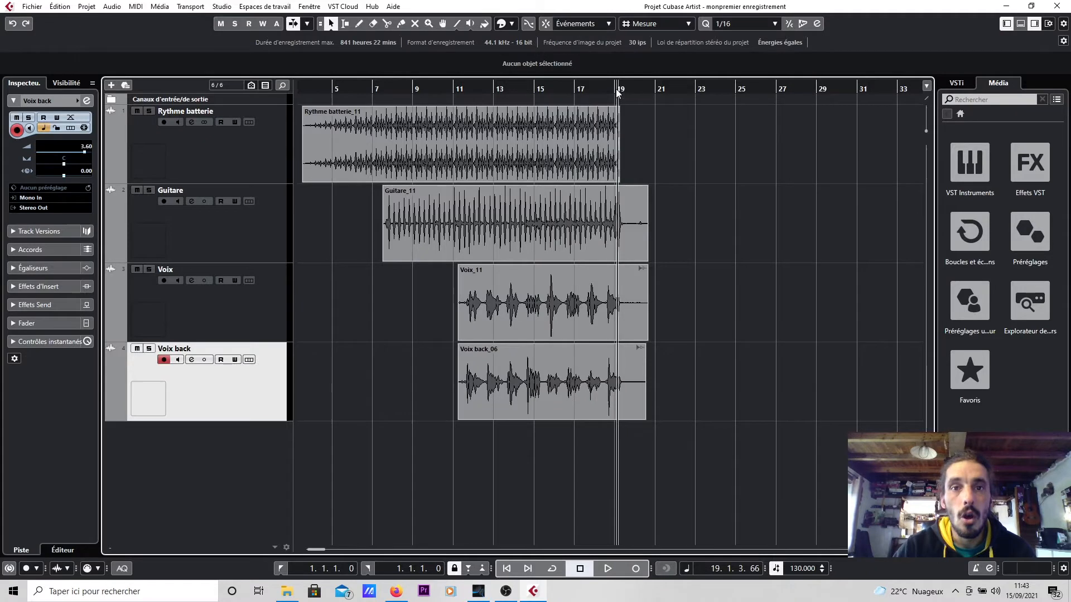
Step: Add a short fade-out at the end of the Rythme batterie event and play the project from before its start
{"action": "left_click_drag", "start_coordinate": [616, 91], "coordinate": [610, 129]}
{"action": "left_click", "coordinate": [645, 153]}
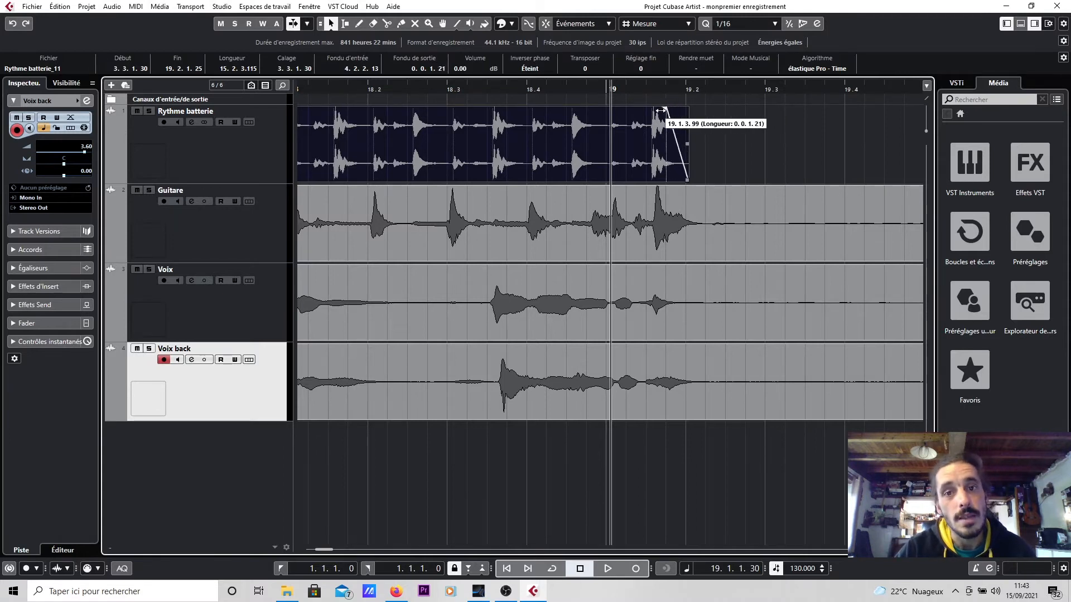
{"action": "left_click_drag", "start_coordinate": [628, 110], "coordinate": [581, 110]}
{"action": "left_click_drag", "start_coordinate": [536, 89], "coordinate": [544, 57]}
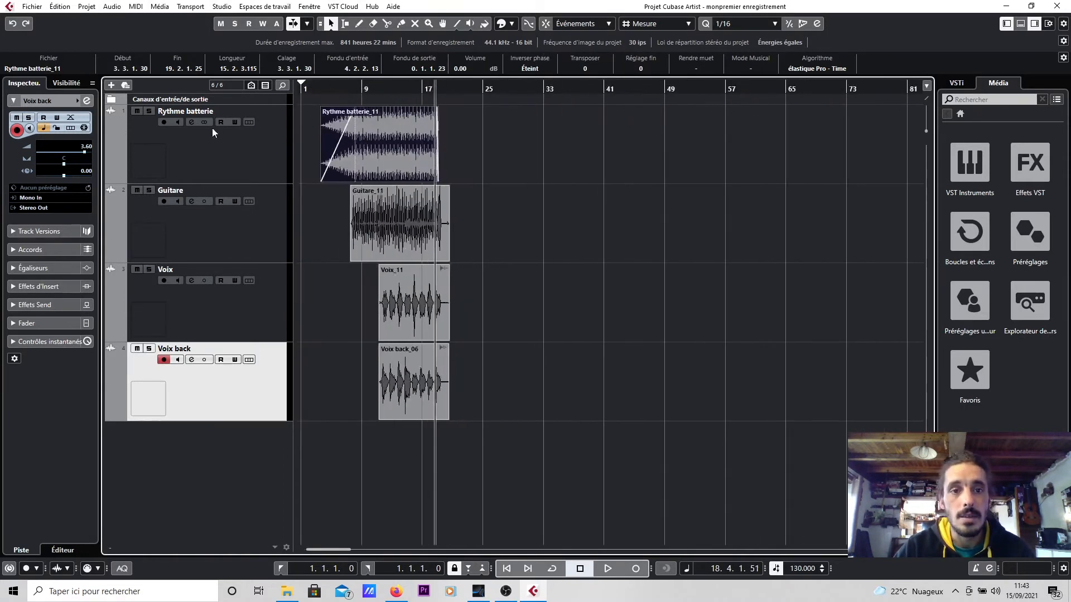
{"action": "left_click", "coordinate": [318, 95]}
{"action": "key", "text": "space"}
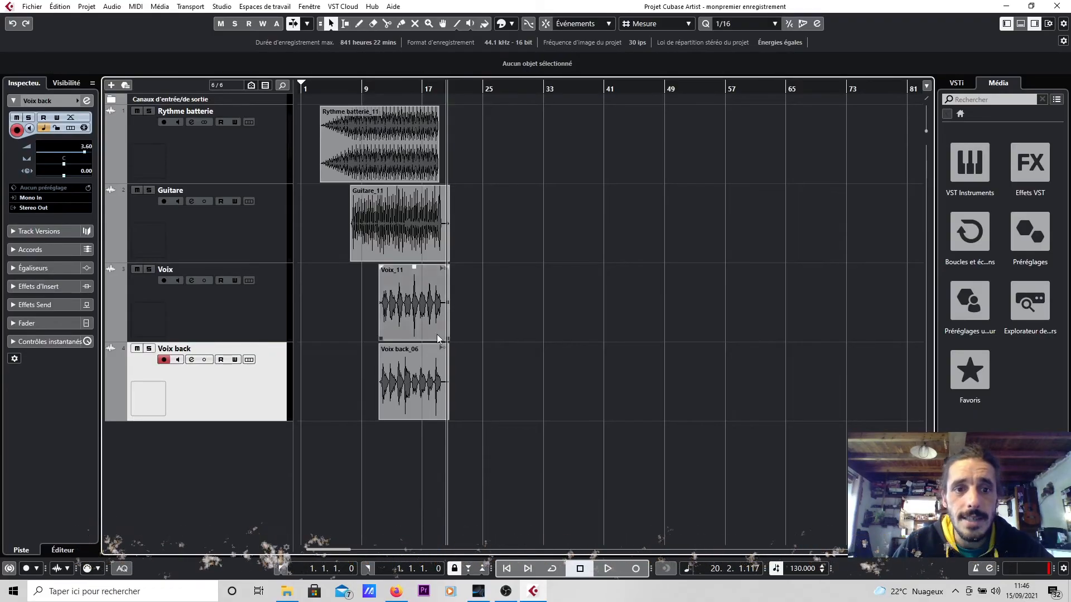
Step: Solo the Voix and Voix back tracks and compare the timing of their phrases from bar 11 to bar 15
{"action": "left_click", "coordinate": [149, 271]}
{"action": "left_click_drag", "start_coordinate": [378, 87], "coordinate": [859, 560]}
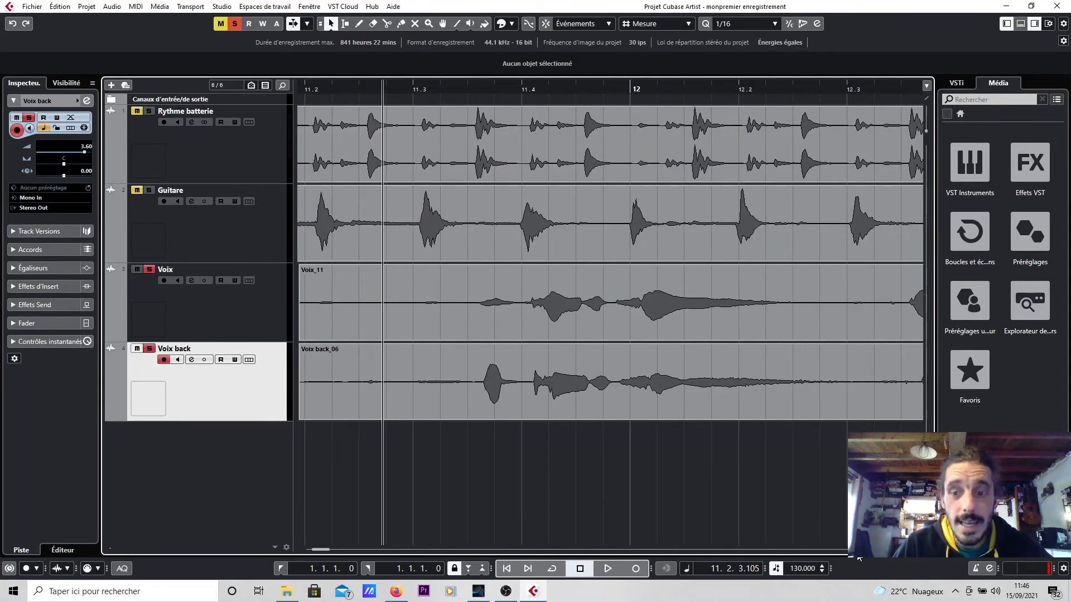
{"action": "left_click", "coordinate": [856, 550]}
{"action": "left_click", "coordinate": [855, 551]}
{"action": "left_click", "coordinate": [856, 550]}
{"action": "left_click", "coordinate": [856, 550]}
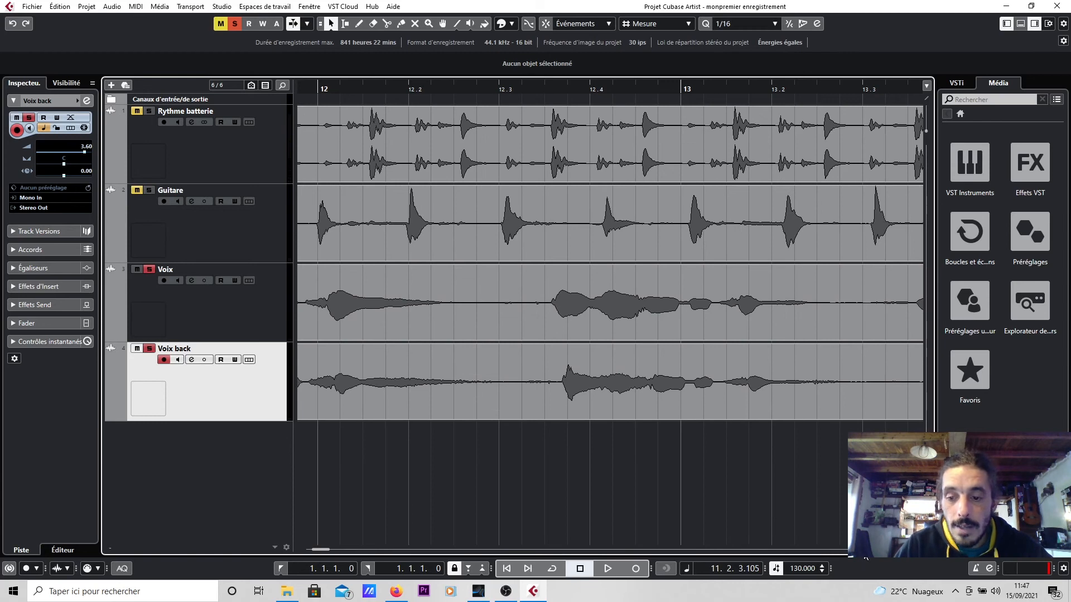
{"action": "left_click_drag", "start_coordinate": [879, 550], "coordinate": [859, 552]}
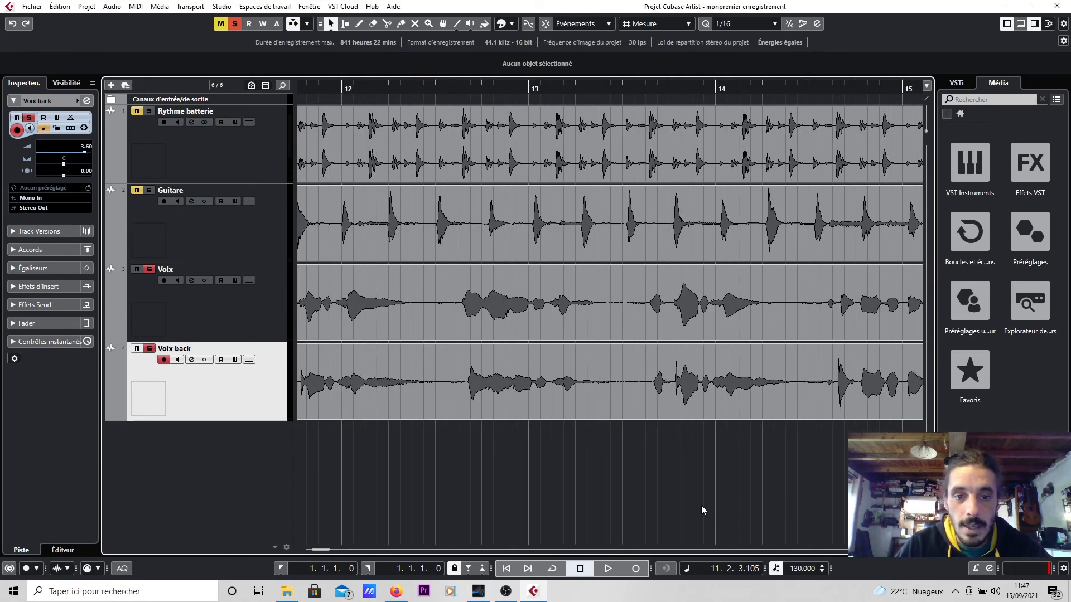
Step: Select the Voix and Voix back events and split both in the pauses between phrases from bar 12 to bar 16
{"action": "left_click_drag", "start_coordinate": [647, 477], "coordinate": [453, 343]}
{"action": "left_click_drag", "start_coordinate": [875, 552], "coordinate": [868, 551]}
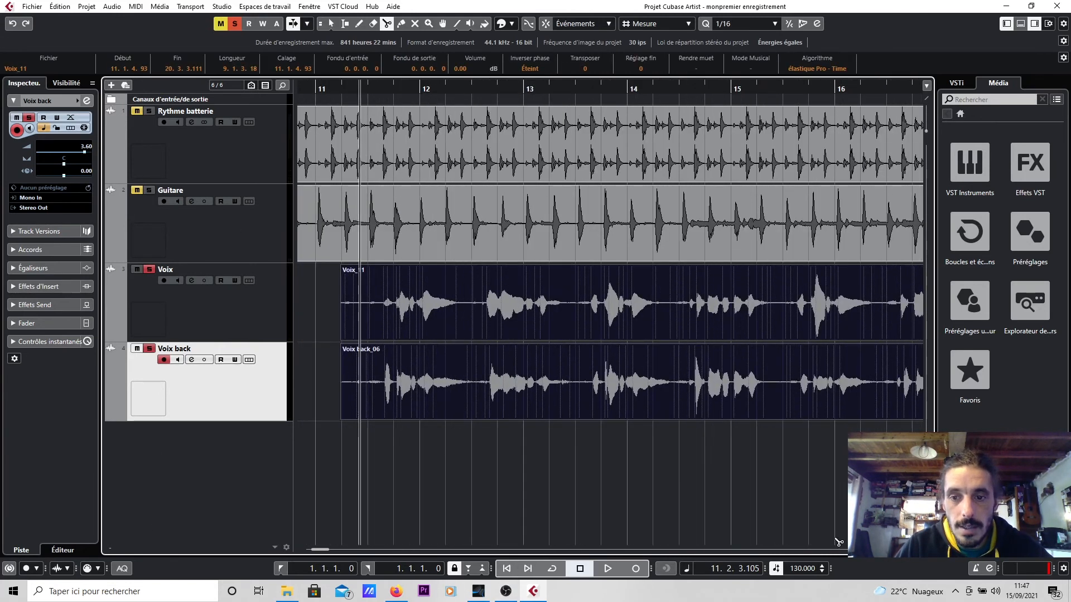
{"action": "left_click", "coordinate": [482, 297]}
{"action": "key", "text": "1"}
{"action": "key", "text": "3"}
{"action": "left_click", "coordinate": [576, 306]}
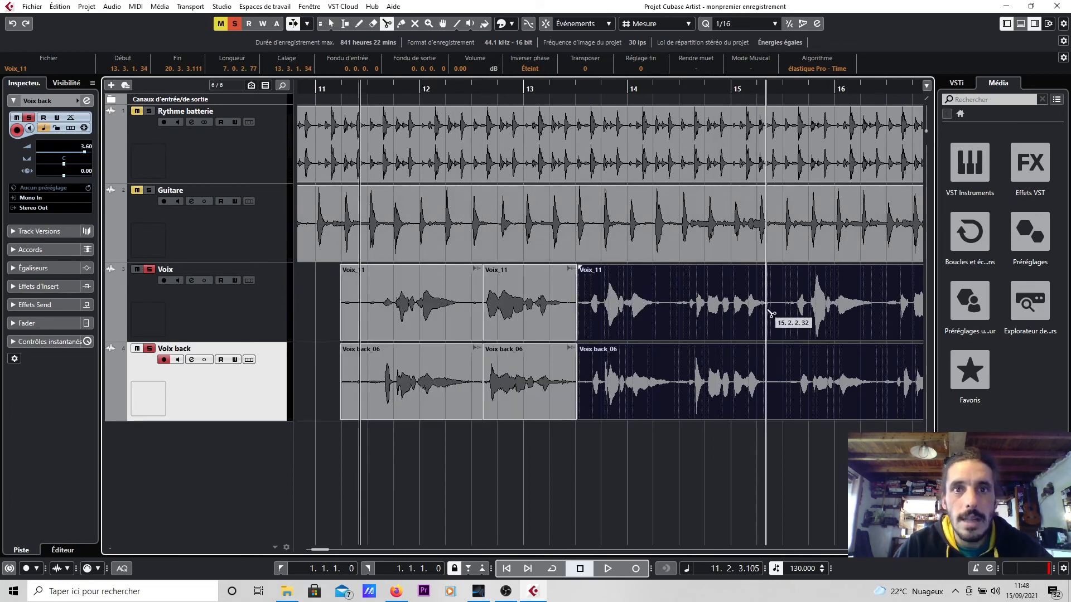
{"action": "left_click", "coordinate": [680, 318]}
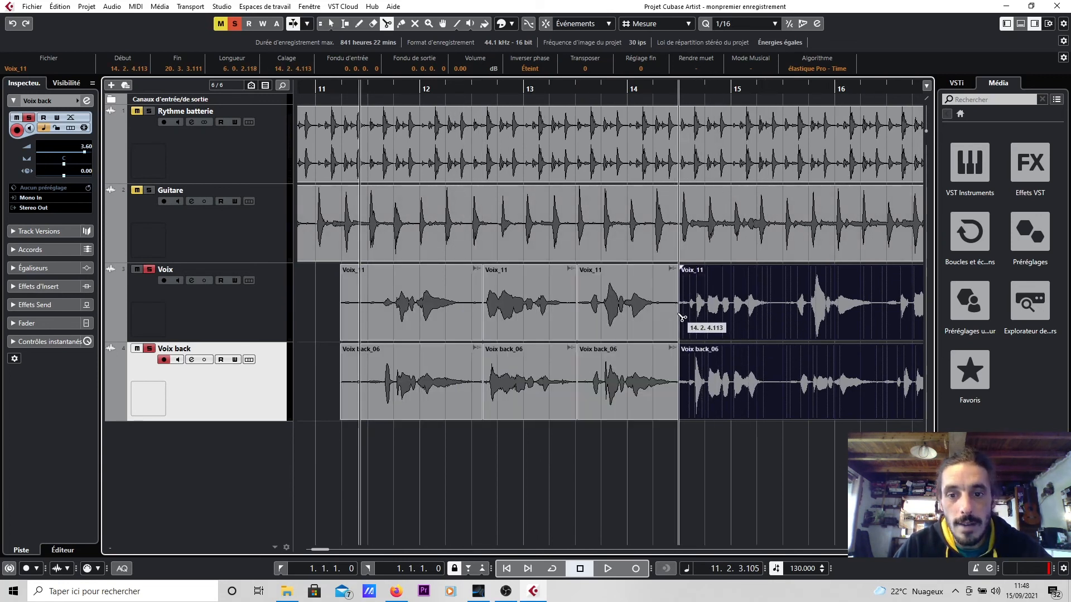
{"action": "left_click", "coordinate": [790, 318]}
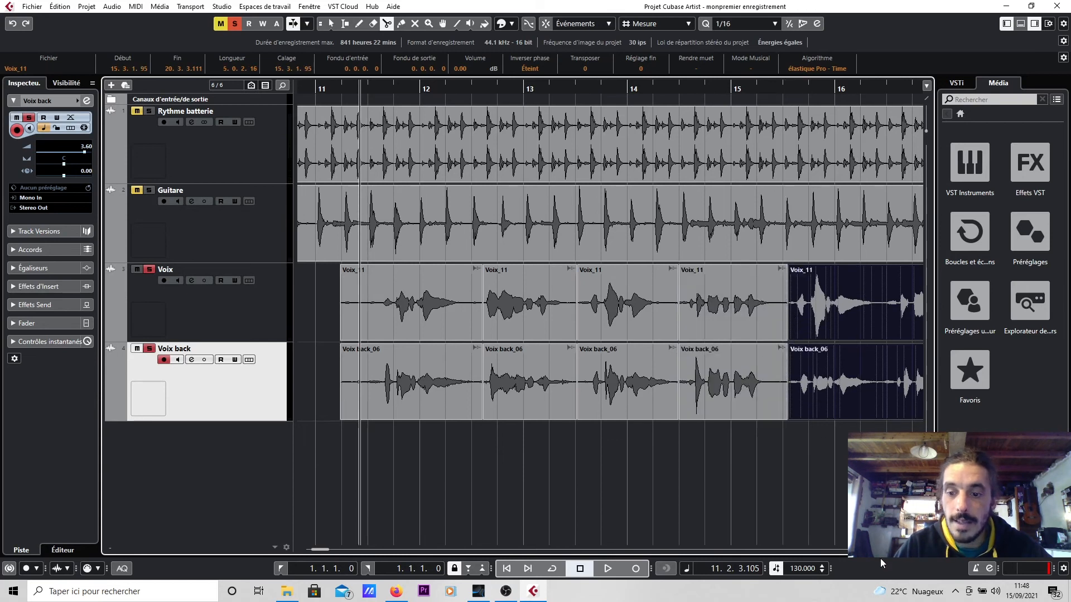
{"action": "left_click", "coordinate": [887, 317]}
{"action": "key", "text": "1"}
Step: Shift the Voix back phrase in bar 12 slightly earlier to match the Voix phrase, and return the playback cursor to bar 11
{"action": "left_click_drag", "start_coordinate": [487, 87], "coordinate": [484, 107]}
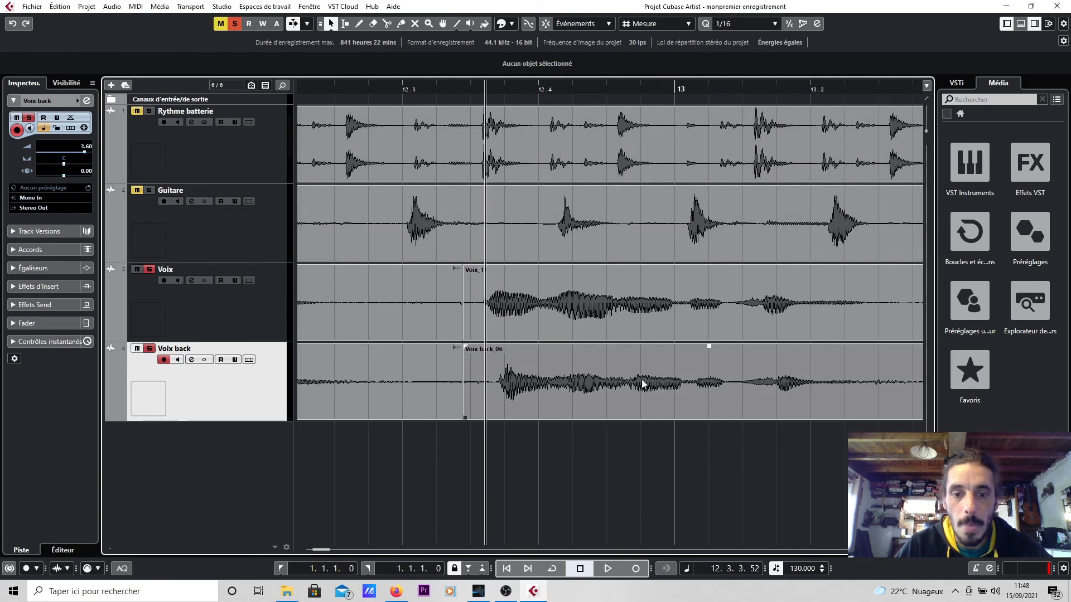
{"action": "left_click", "coordinate": [699, 391]}
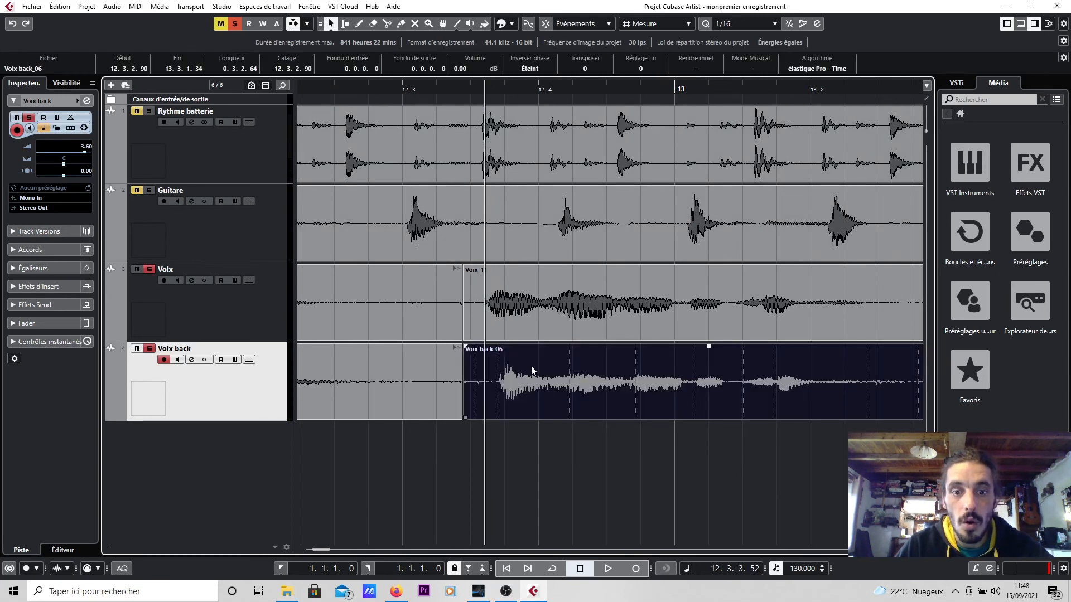
{"action": "left_click_drag", "start_coordinate": [792, 396], "coordinate": [782, 393]}
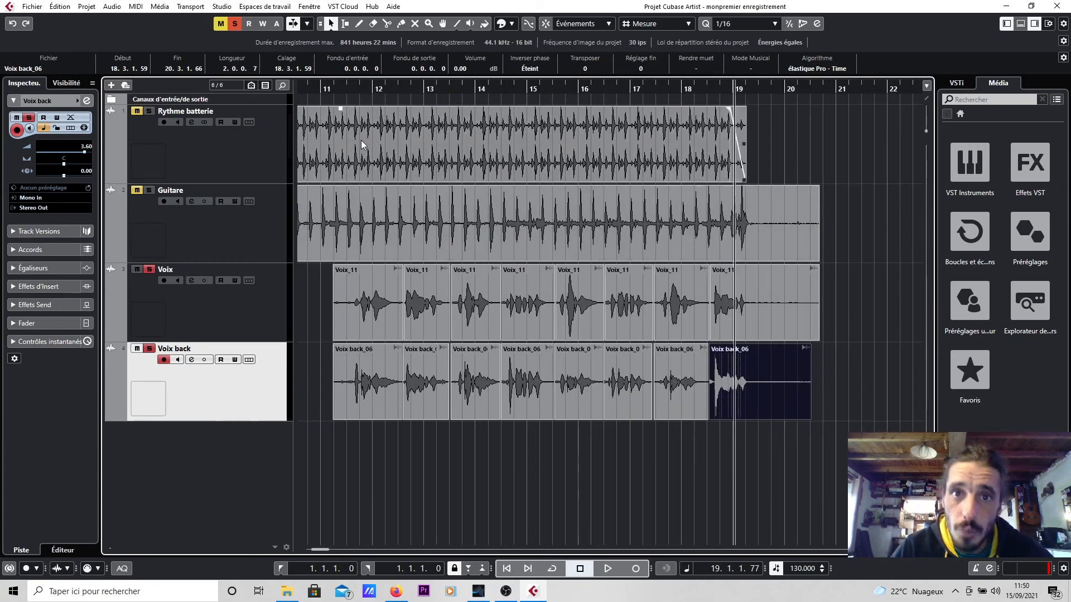
{"action": "left_click", "coordinate": [341, 90]}
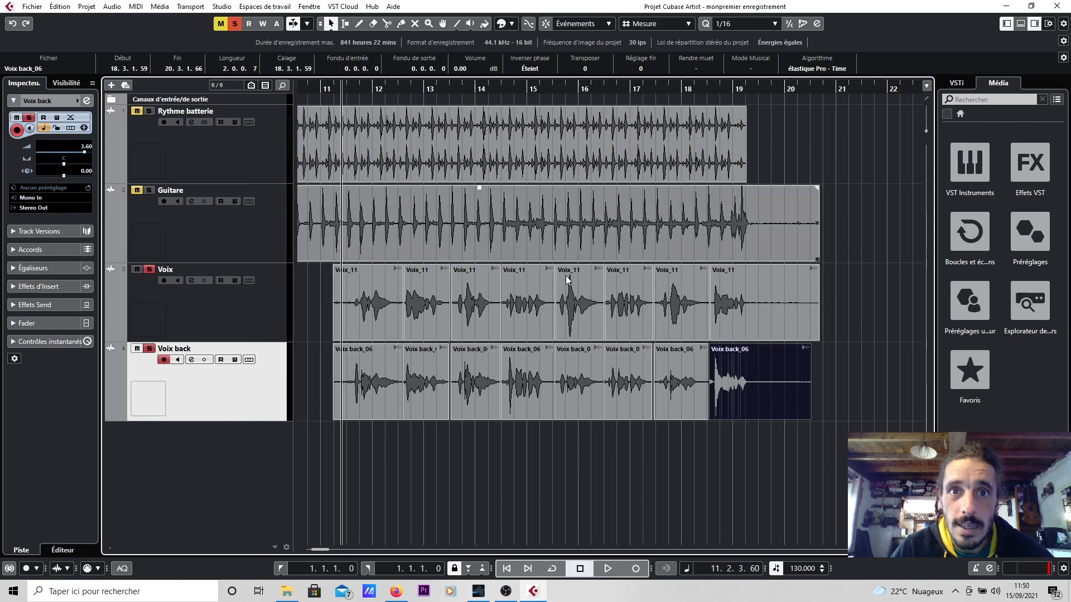